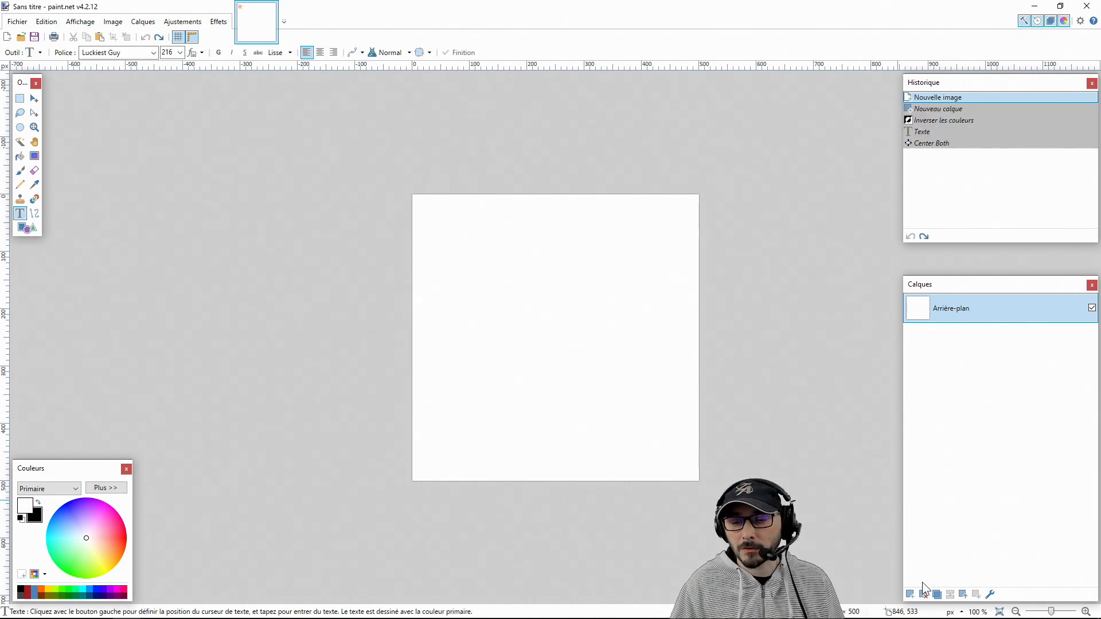
Add a new layer above the background, and invert the background layer's colours to make it black
click(910, 595)
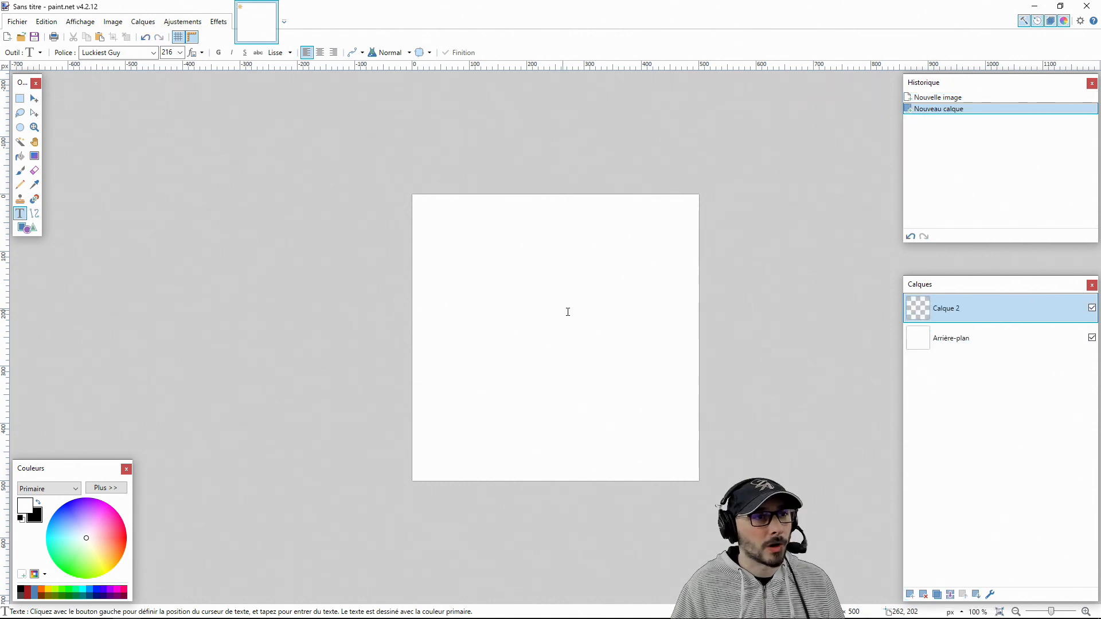
click(952, 342)
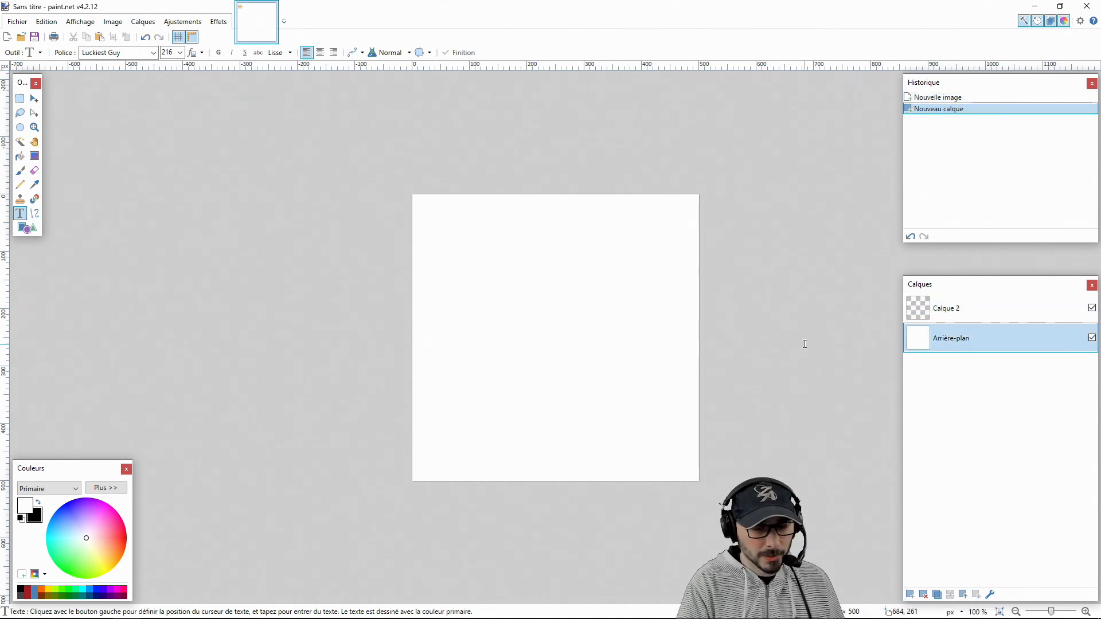
key(ctrl+shift+i)
Write "YO!" in white Luckiest Guy at size 216 on Calque 2, without a space before the exclamation mark
click(945, 309)
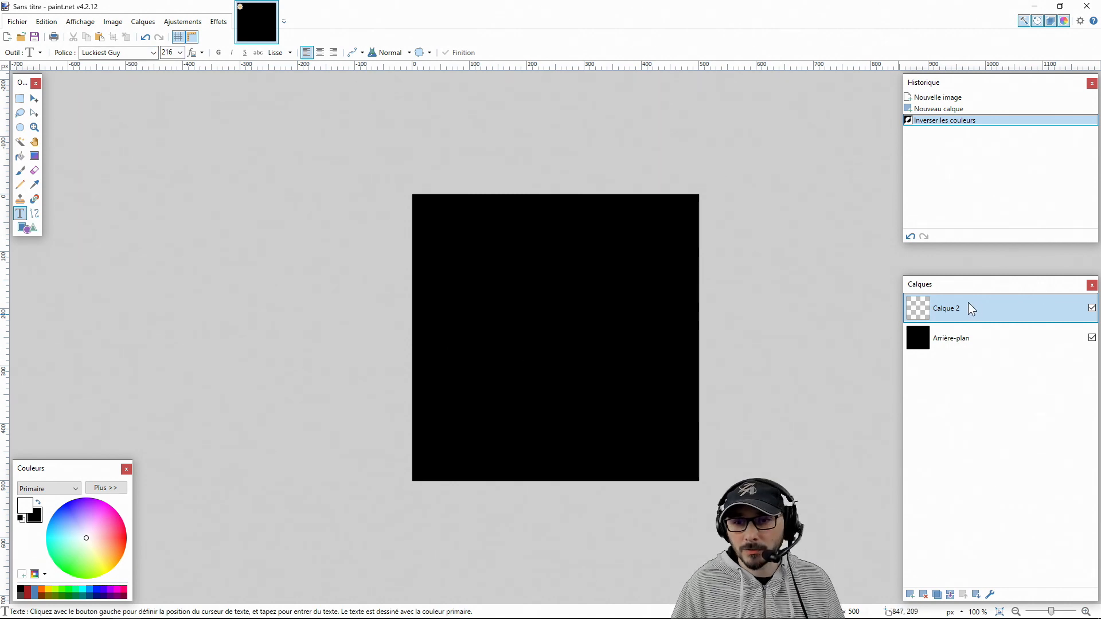
click(439, 322)
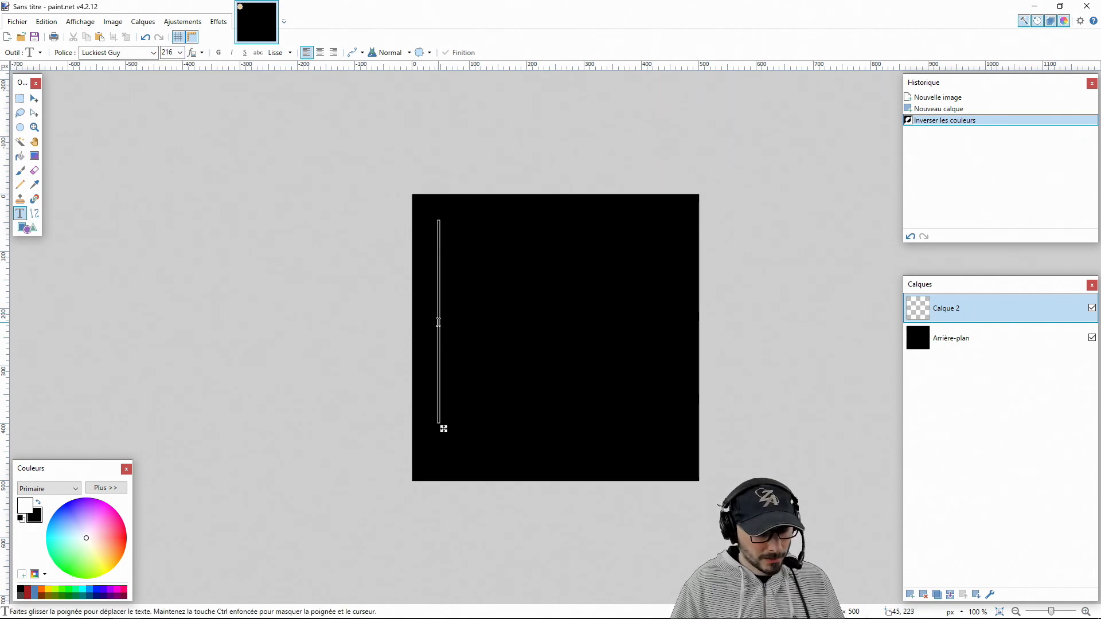
text(YO !)
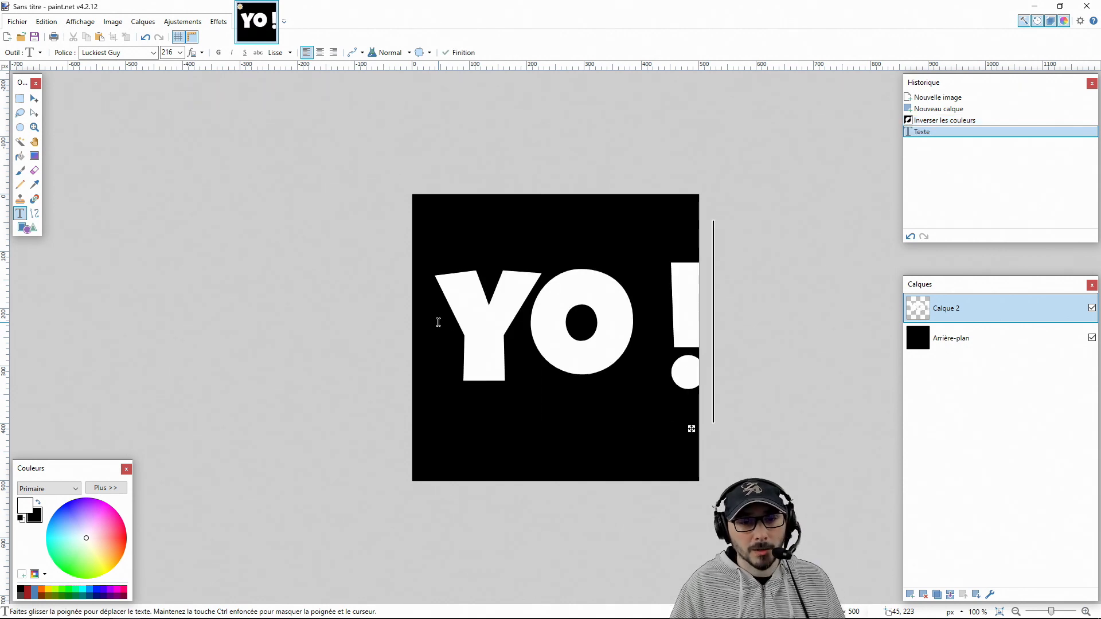
key(Left)
key(BackSpace)
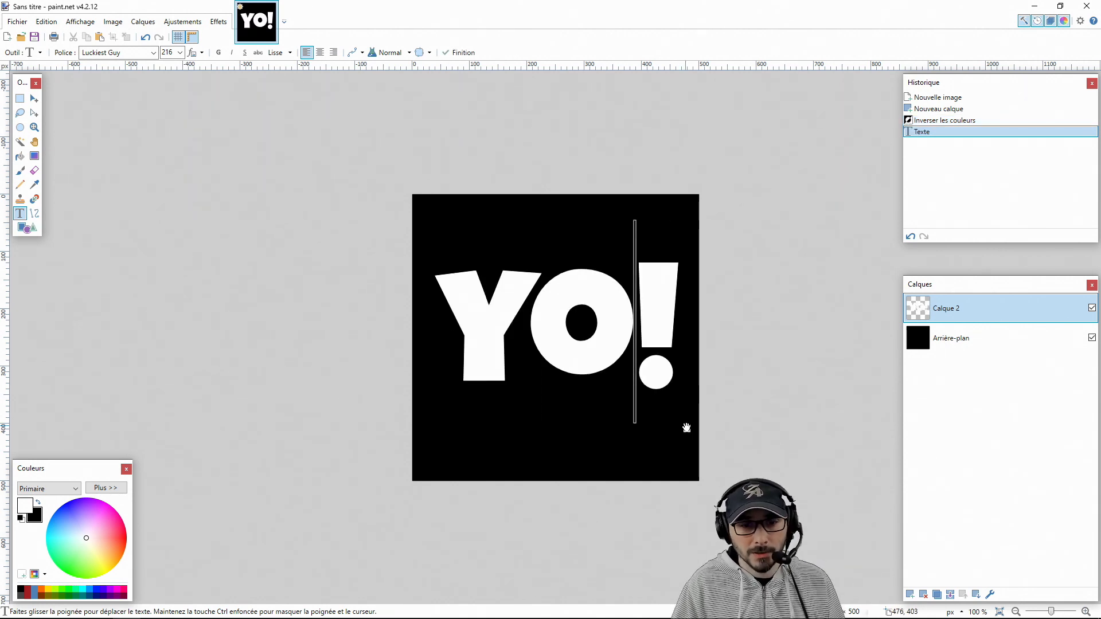
Centre the text on the canvas both horizontally and vertically, and hide the background layer
click(218, 21)
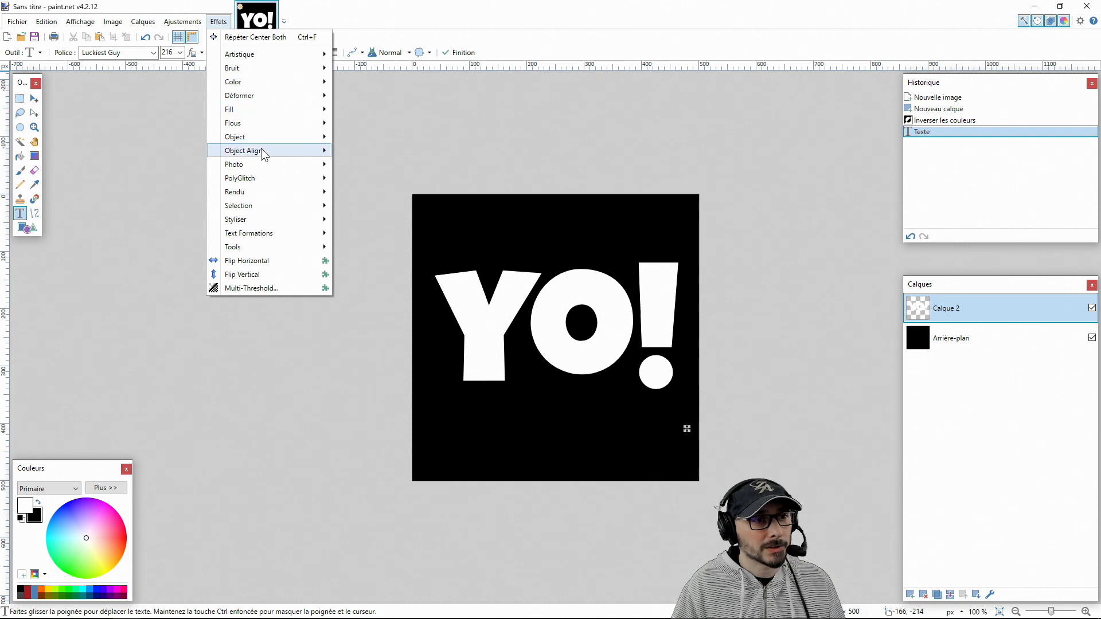
mouse_move(265, 151)
click(360, 151)
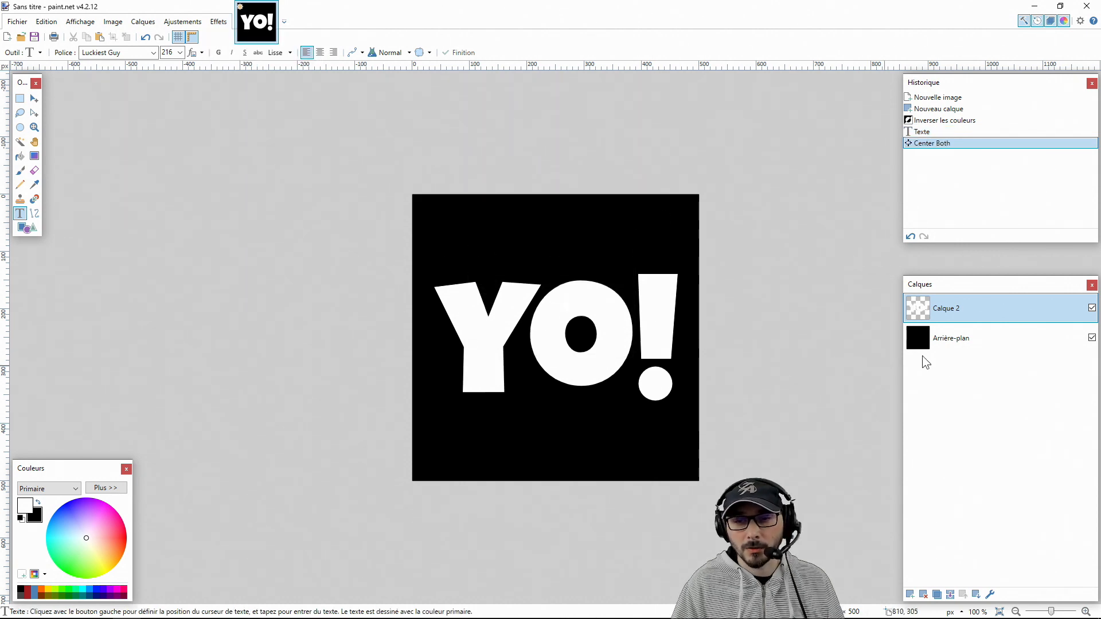
click(1091, 338)
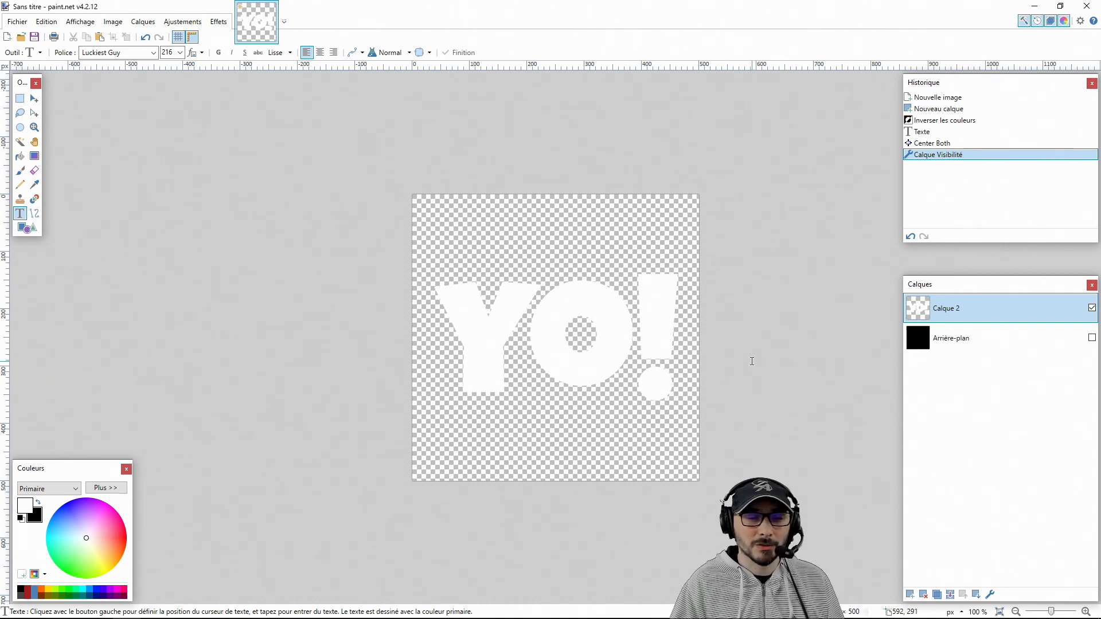
Apply the Outline Object effect to the text in black with radius 10 and strength 9
click(219, 23)
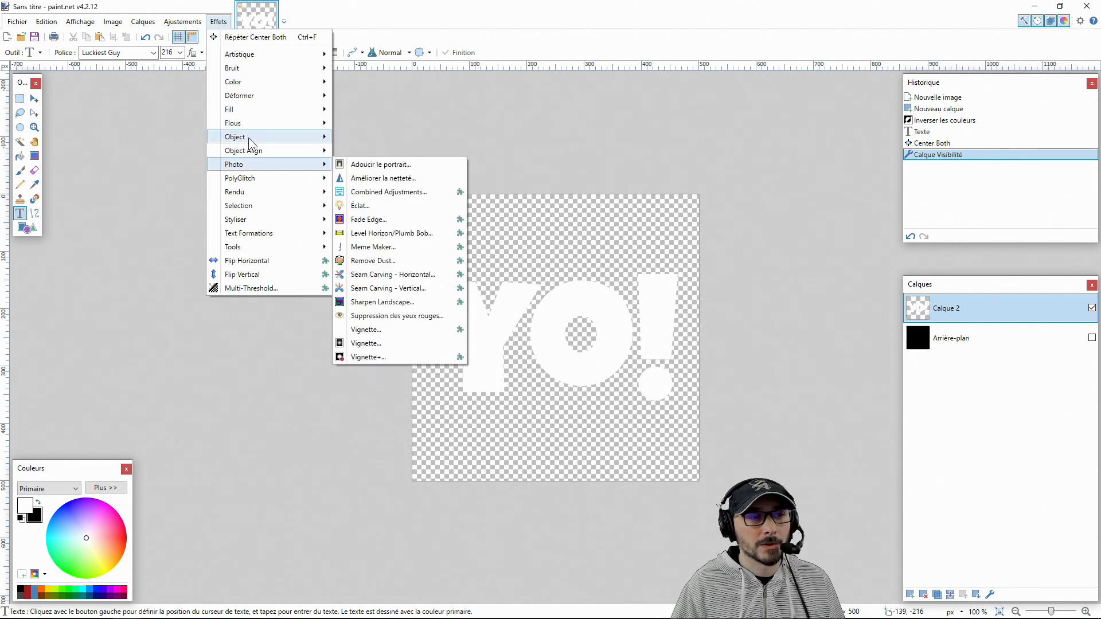
mouse_move(263, 138)
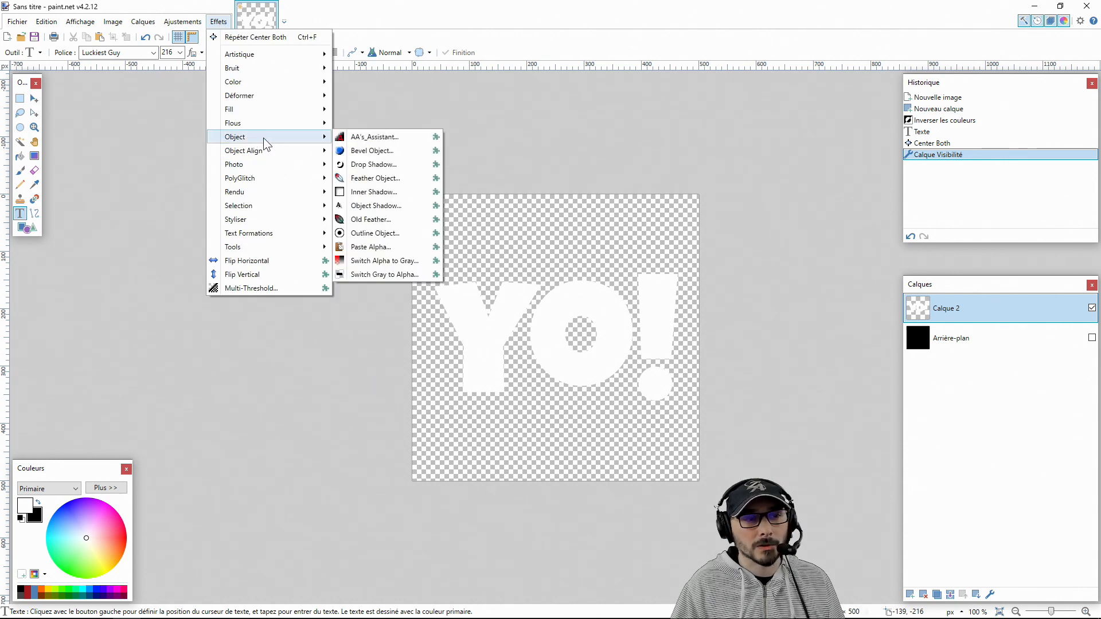
click(362, 235)
drag(506, 234, 184, 210)
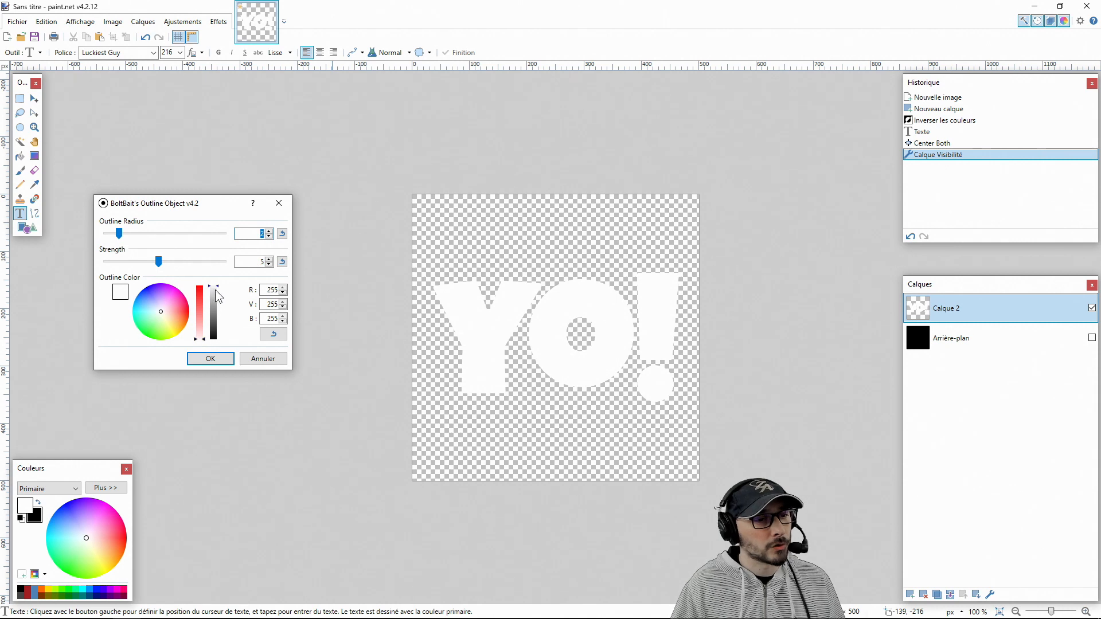
drag(215, 291, 222, 391)
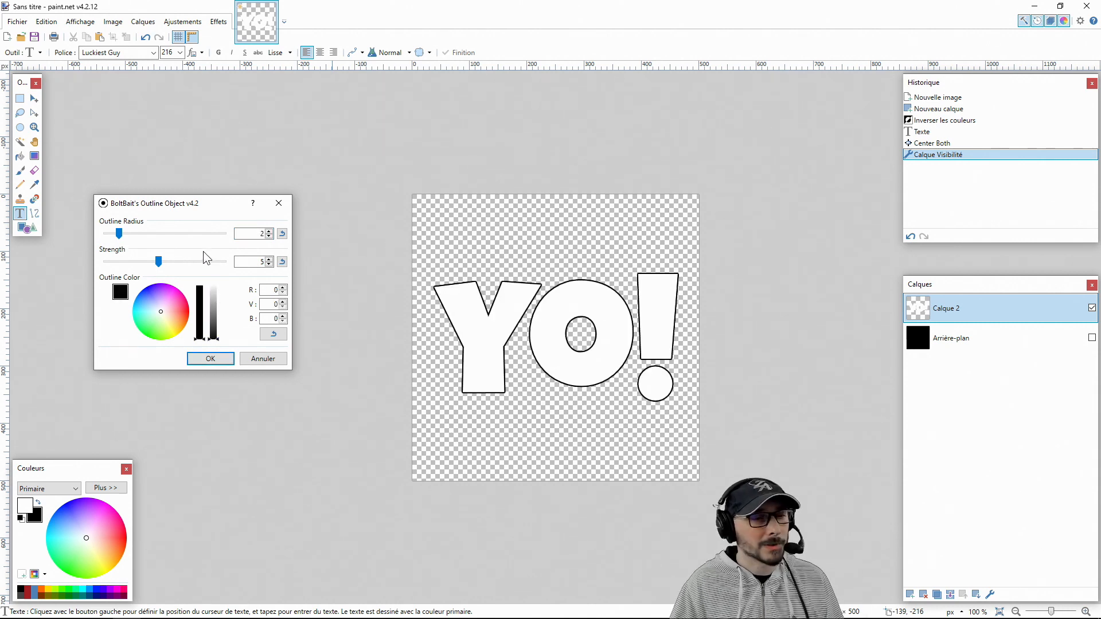
drag(119, 233, 228, 238)
drag(158, 262, 212, 268)
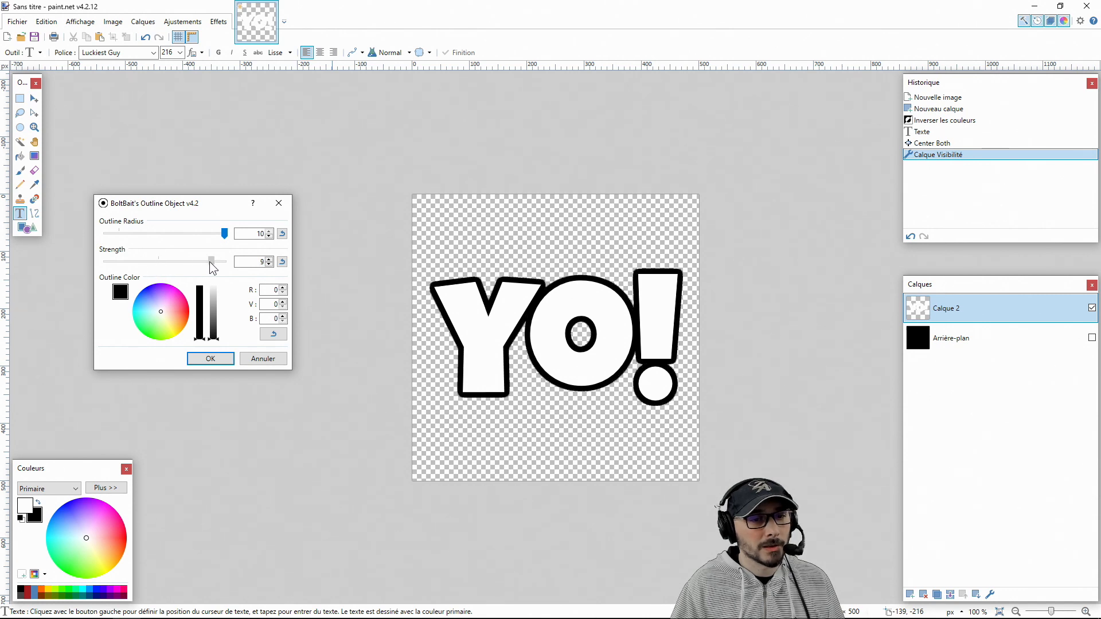
click(211, 358)
Apply a black Object Shadow to the text with radius 0, offsets 0.14 and 0.18, and strength 1.00
click(218, 21)
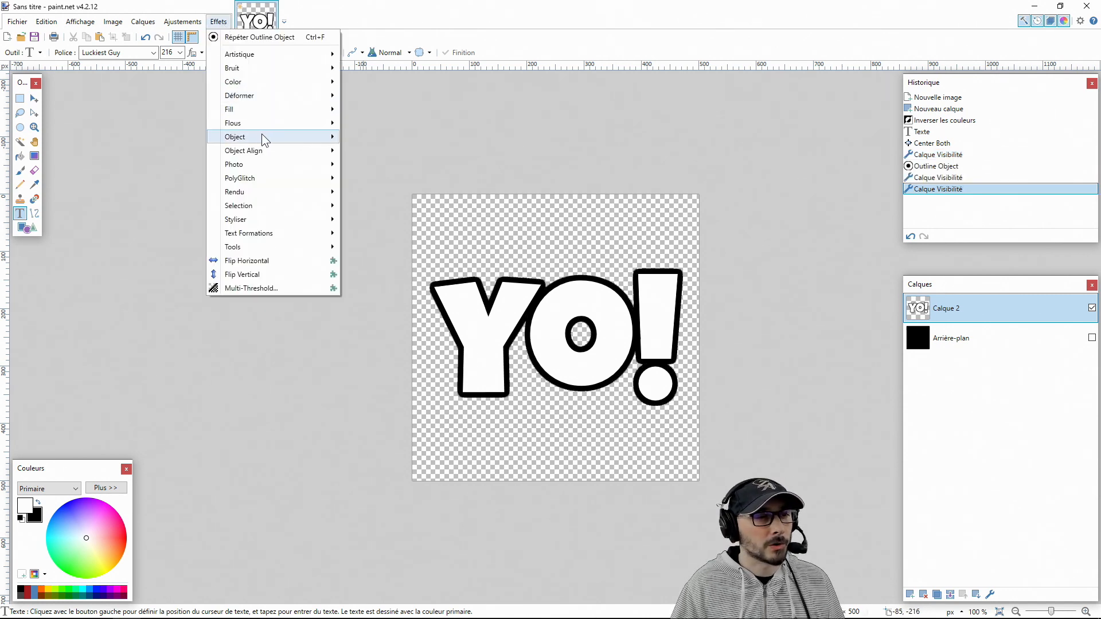
mouse_move(323, 137)
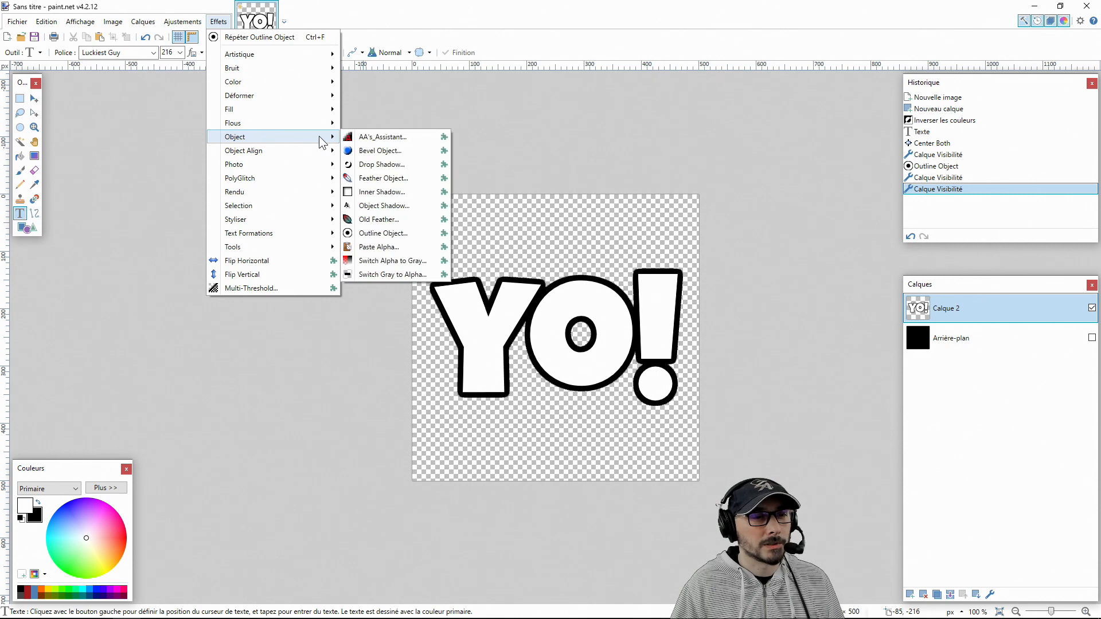
click(384, 205)
drag(487, 187, 281, 170)
drag(250, 365, 310, 367)
drag(202, 199, 146, 201)
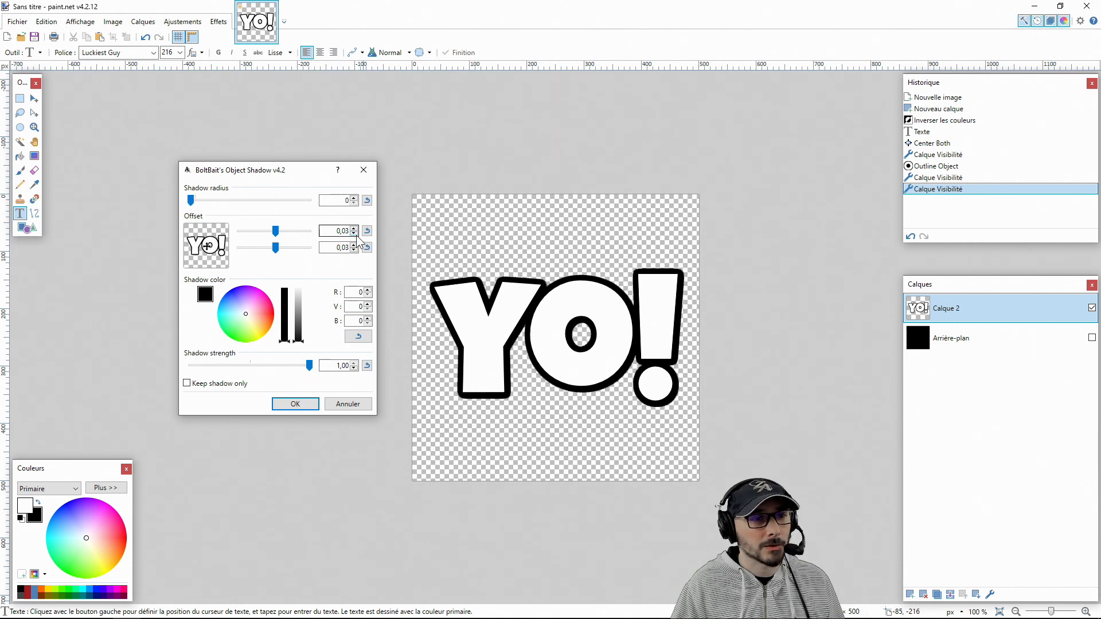
drag(277, 232, 280, 246)
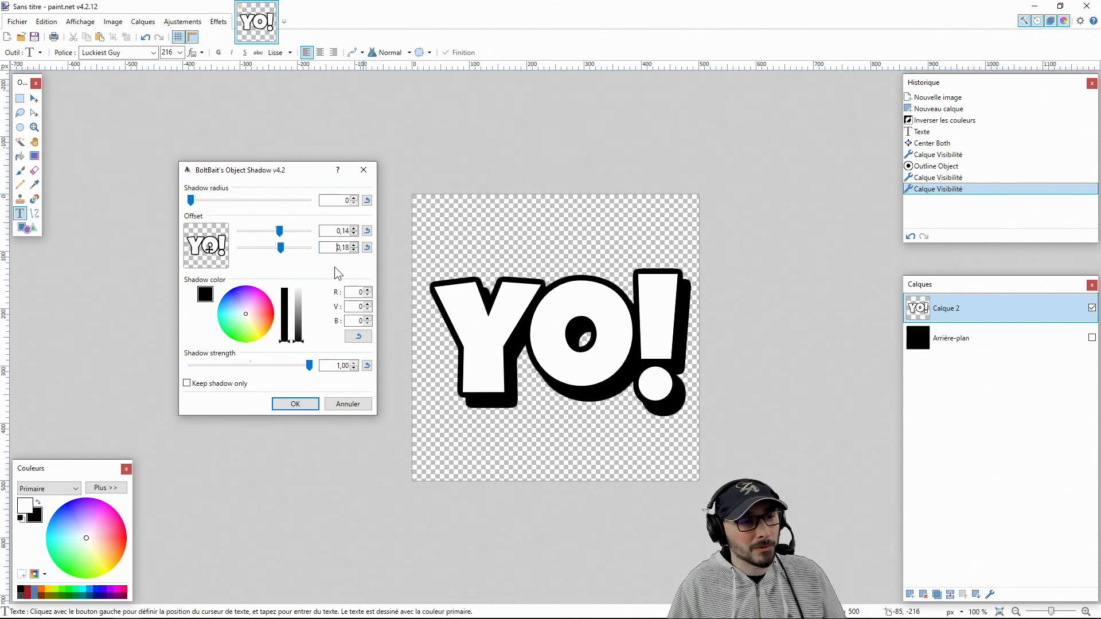
click(301, 404)
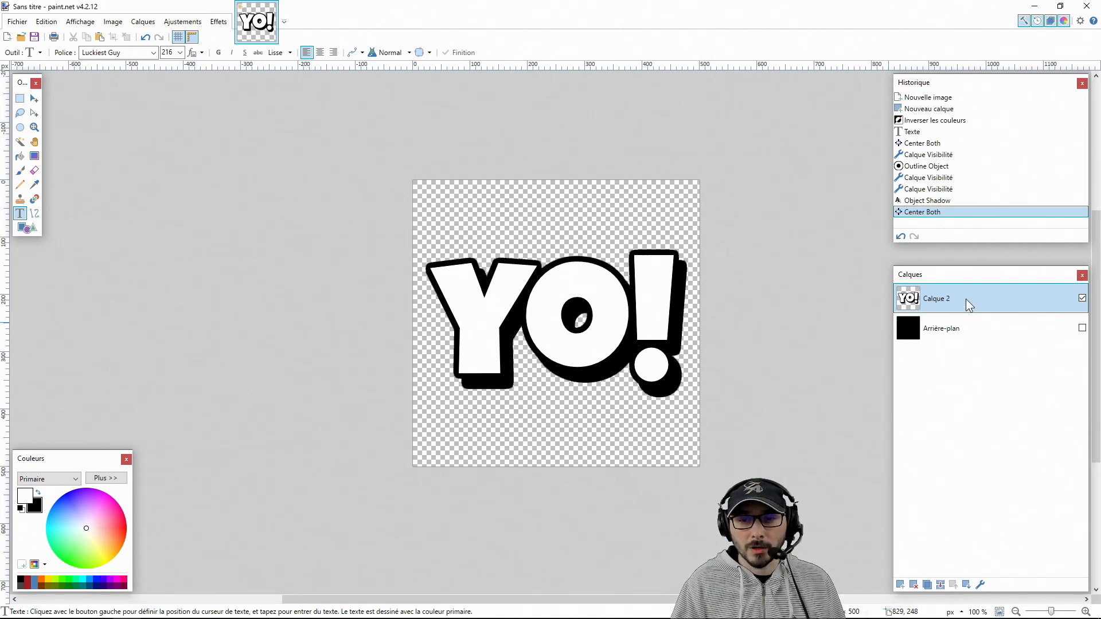
Add a new layer, and select all white letter fills on Calque 2 with the Magic Wand in global fill mode
click(899, 584)
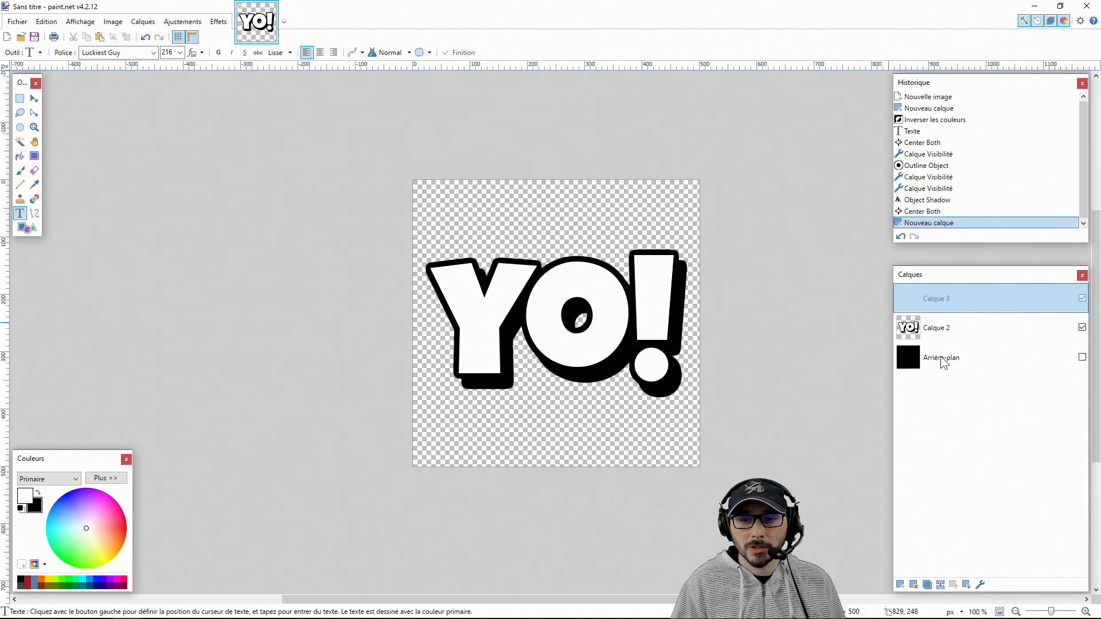
click(950, 327)
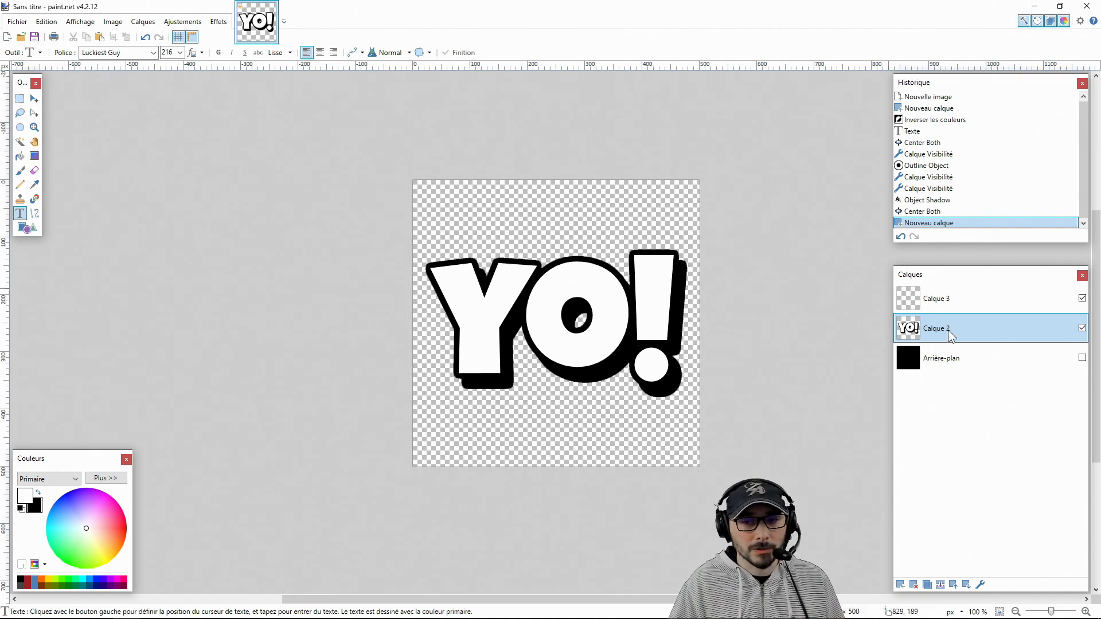
click(20, 141)
click(209, 52)
click(225, 80)
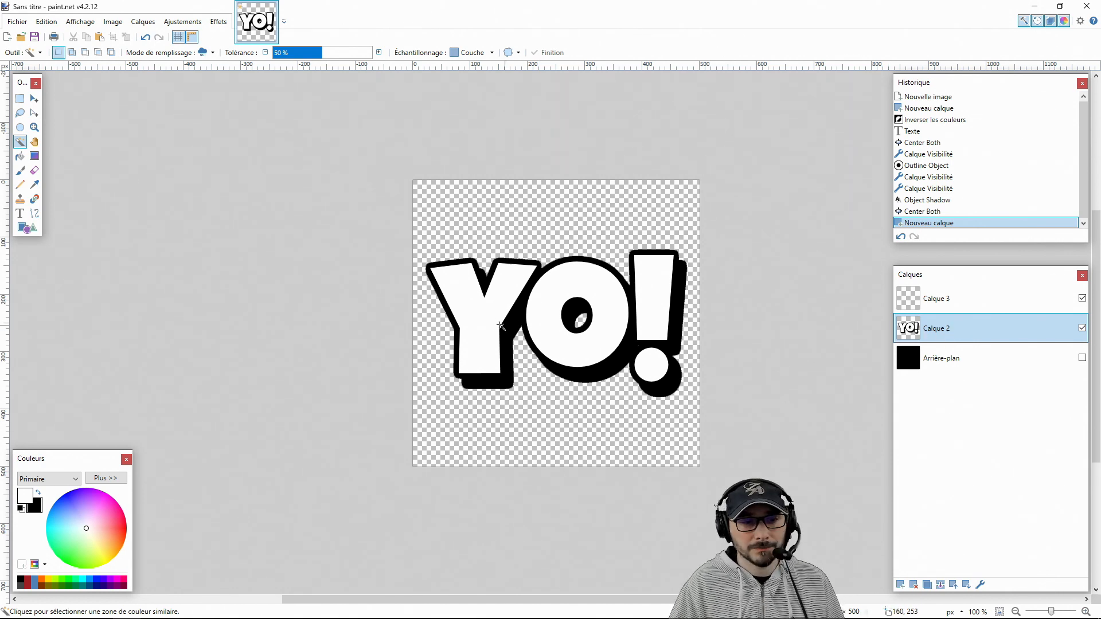
click(466, 301)
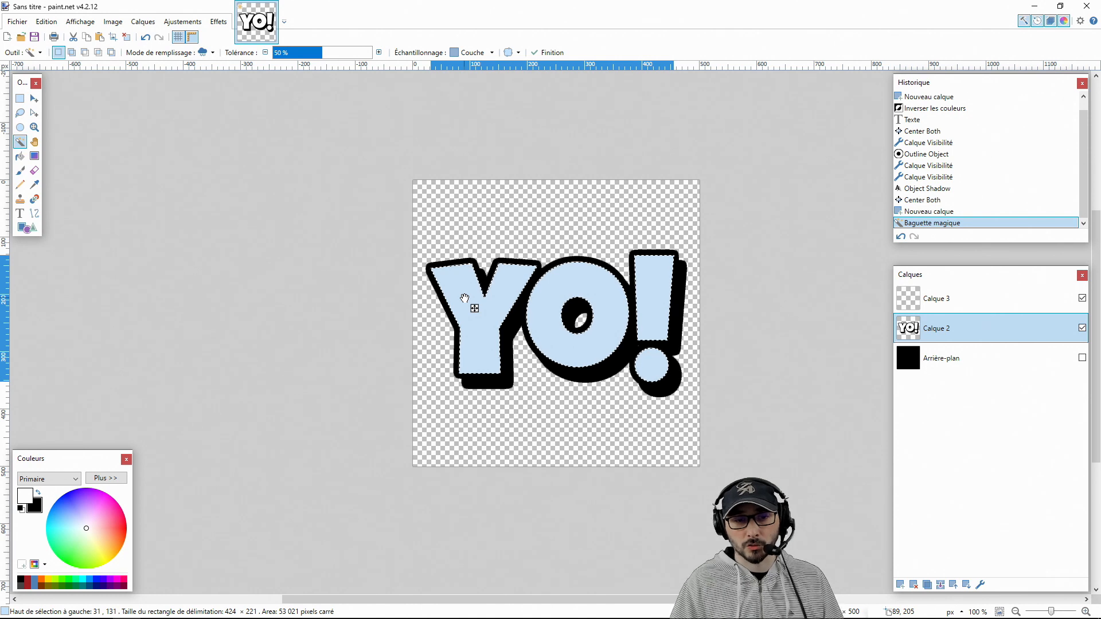
Activate Calque 3 and the Gradient tool, with blue 0094FF as primary colour and lighter blue 75C5FF as secondary
click(940, 303)
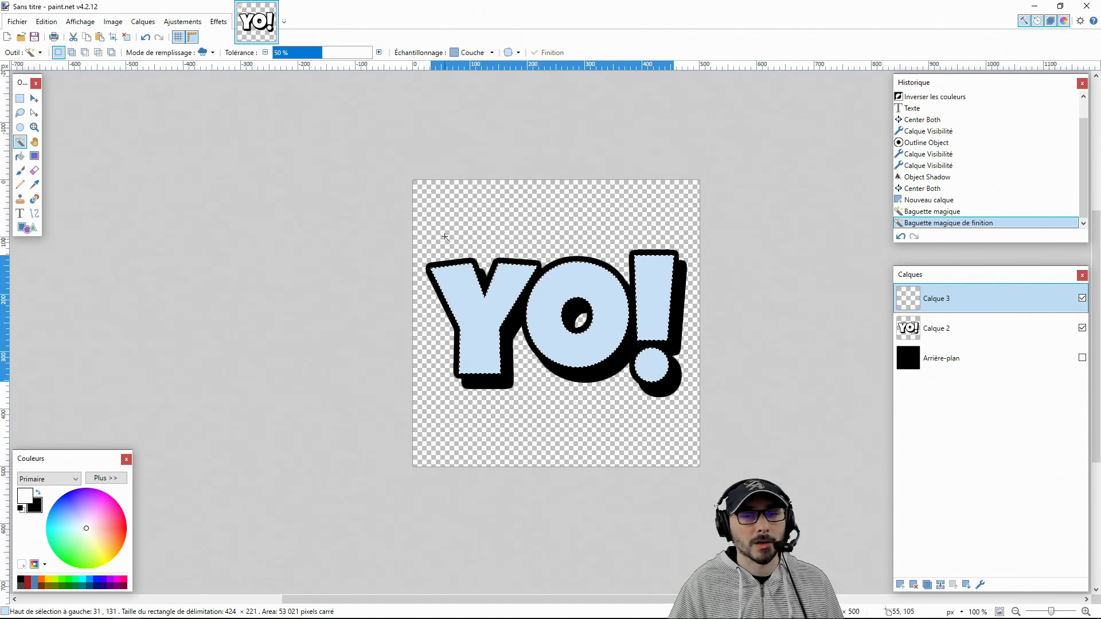
click(34, 159)
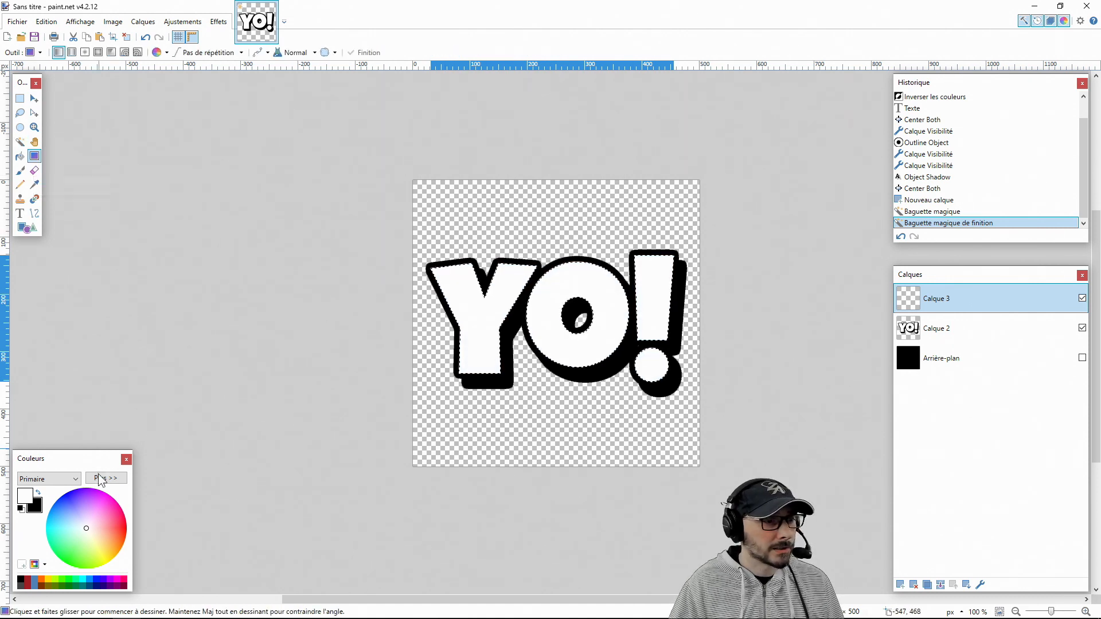
click(90, 580)
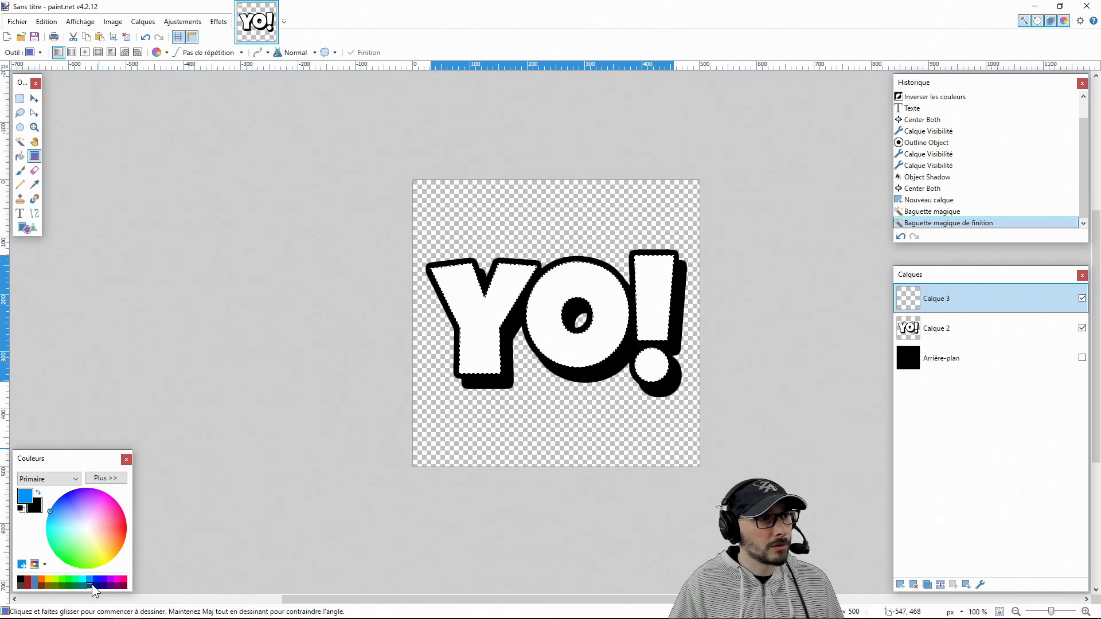
right_click(90, 585)
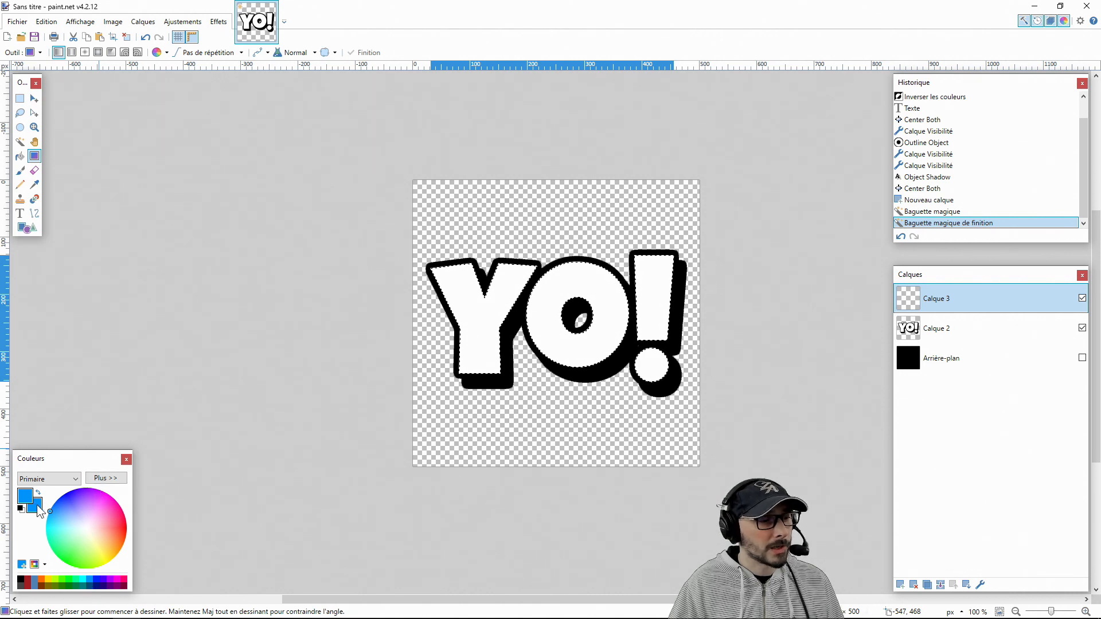
click(119, 479)
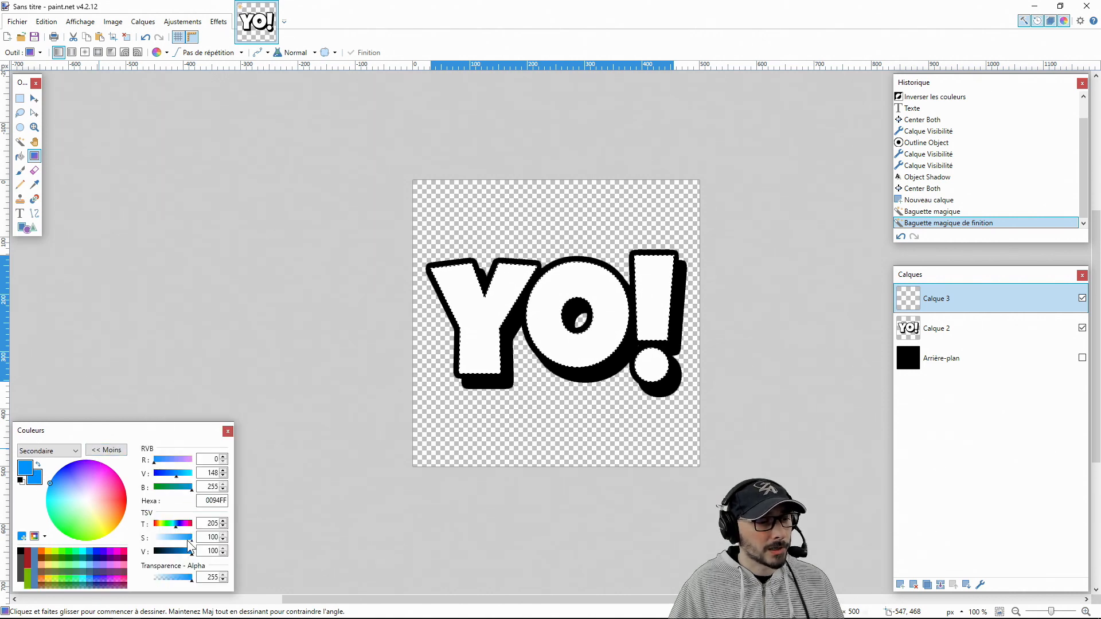
drag(190, 539, 175, 543)
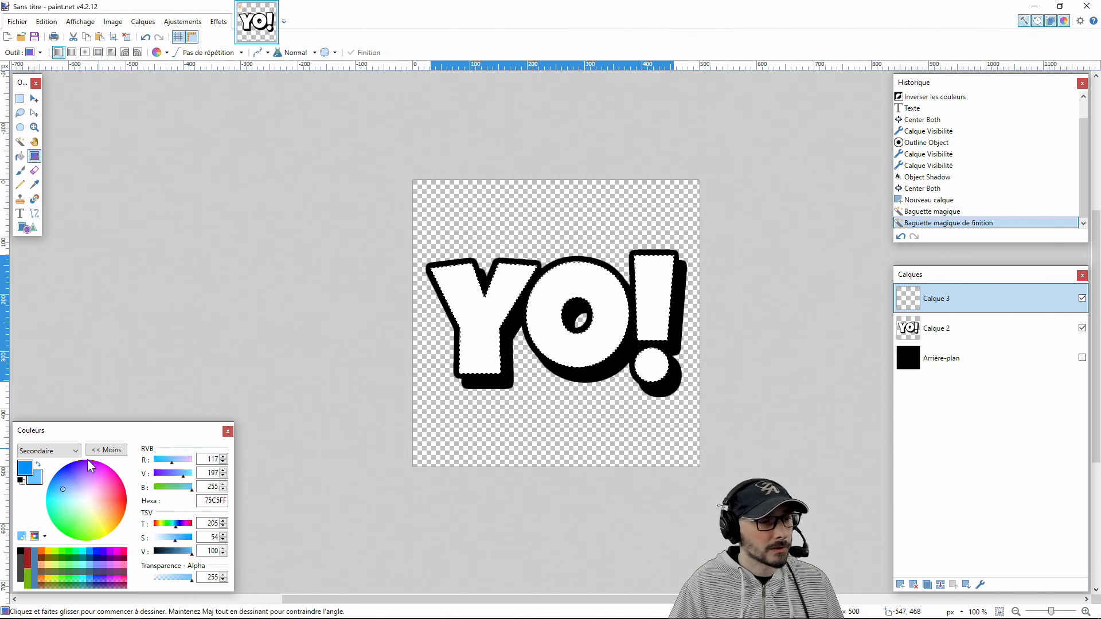
click(105, 450)
click(31, 494)
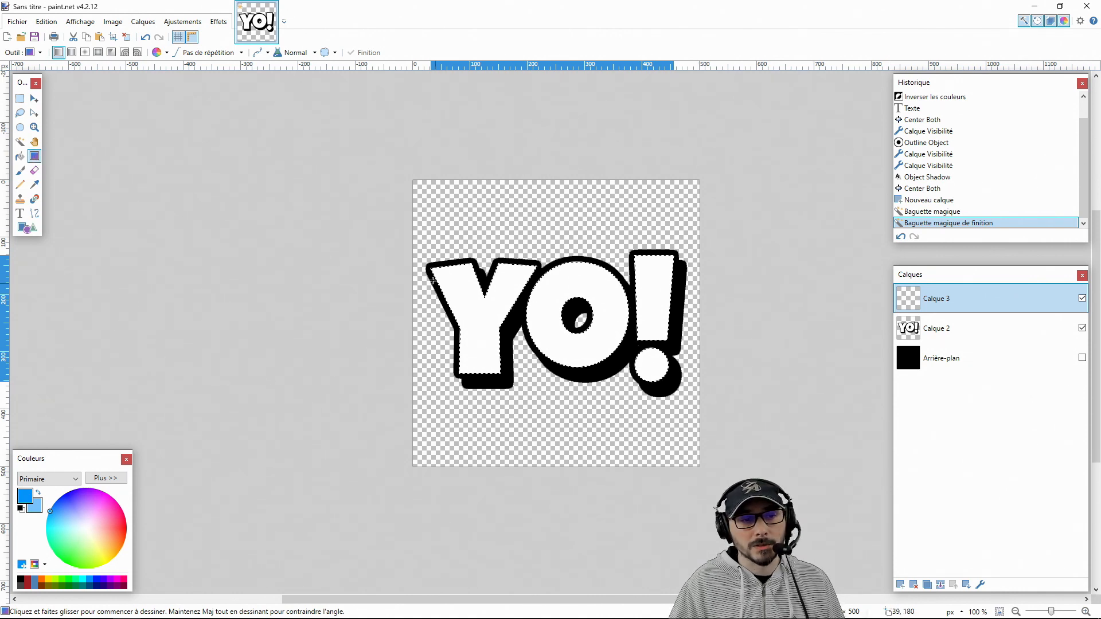
Draw a linear gradient about 122 px long from the Y's upper-left corner, and one about 117 px from the exclamation dot on a new layer
drag(431, 268, 467, 333)
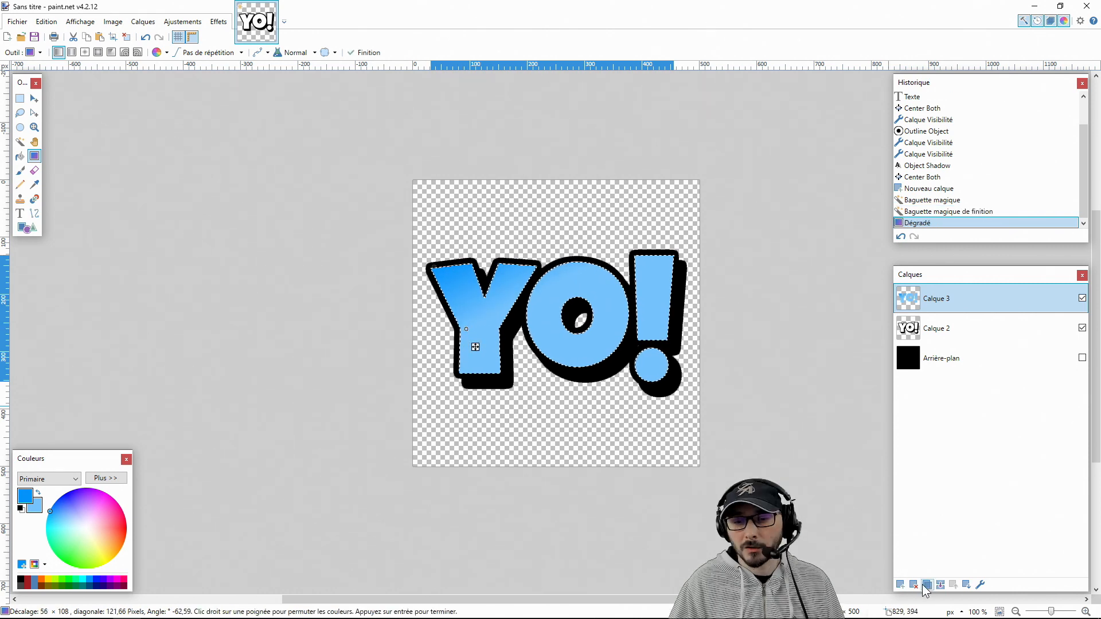
click(901, 584)
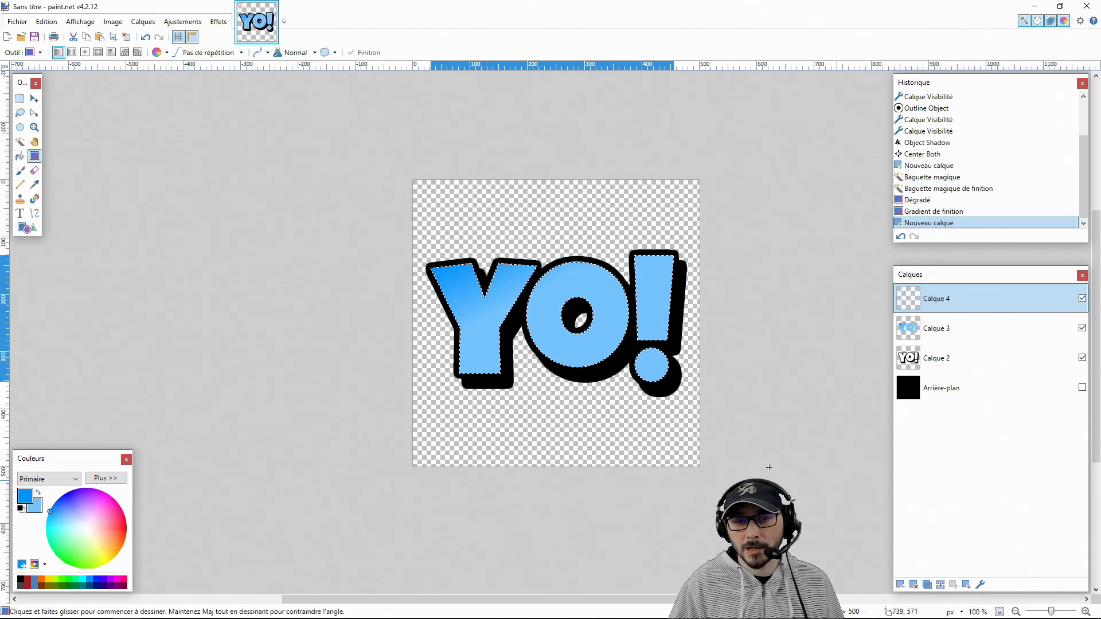
drag(666, 380, 619, 333)
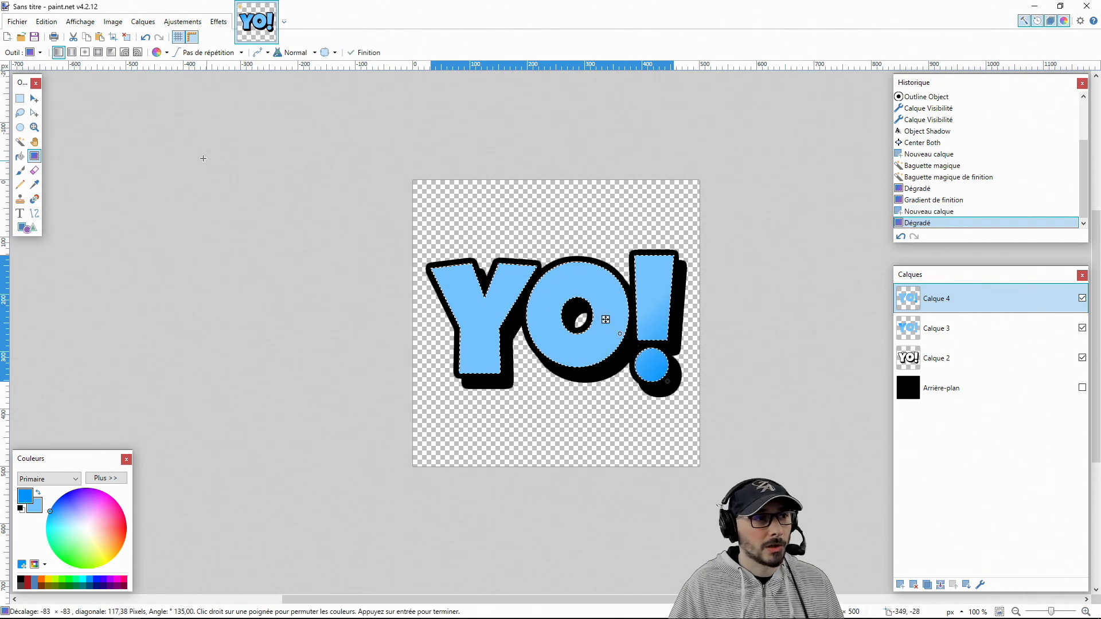
Lasso the upper-left part of Calque 4, diagonally across the O and exclamation mark, and delete the selected area
click(20, 113)
mouse_move(490, 380)
mouse_down()
mouse_move(349, 390)
mouse_move(314, 165)
mouse_move(705, 115)
mouse_move(777, 144)
mouse_move(809, 175)
mouse_up()
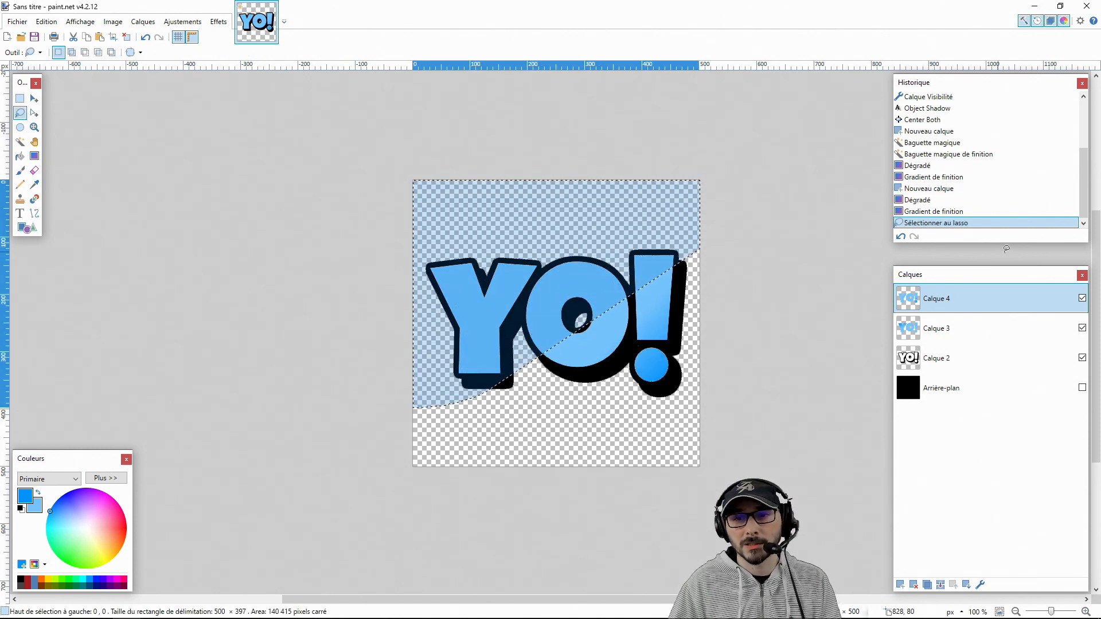
key(Delete)
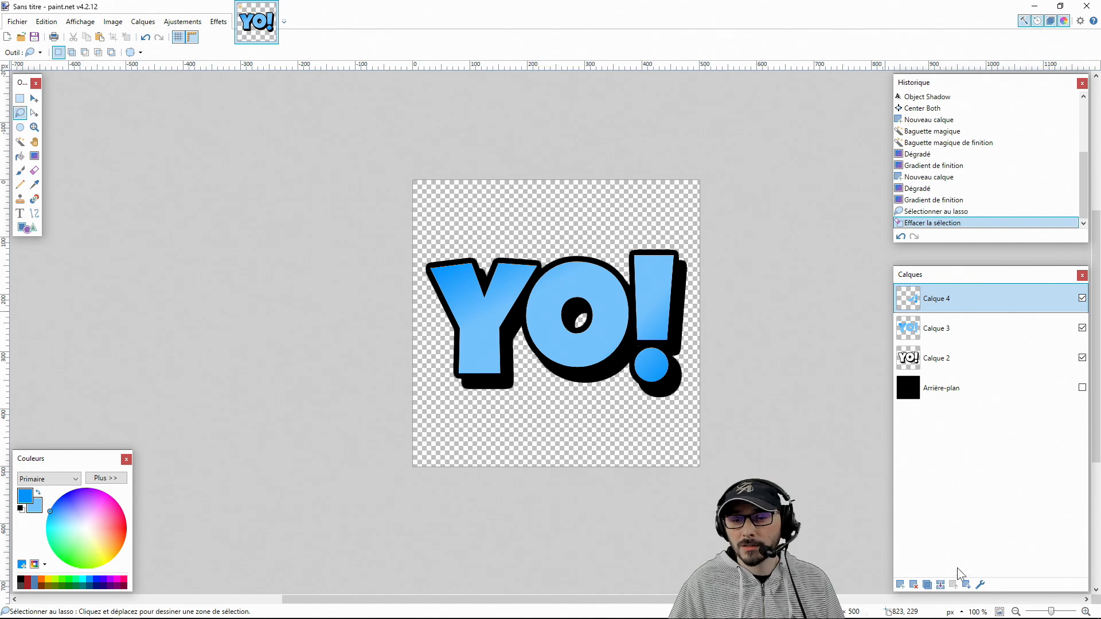
Merge Calque 4 down into Calque 3, and add a new layer above the selected blue letter fills
click(940, 585)
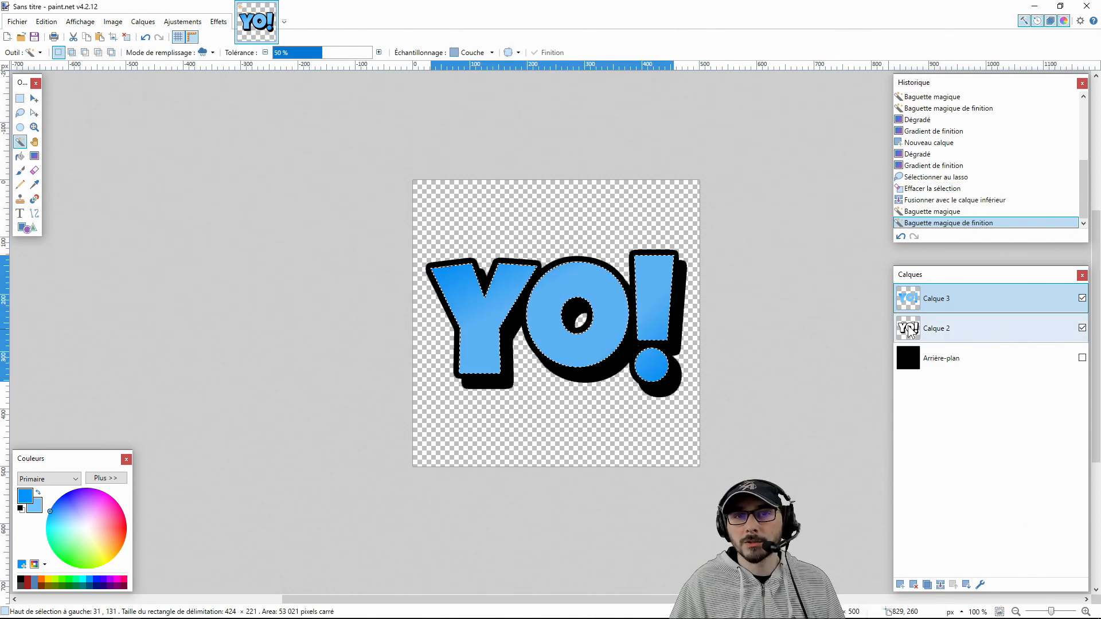
click(900, 586)
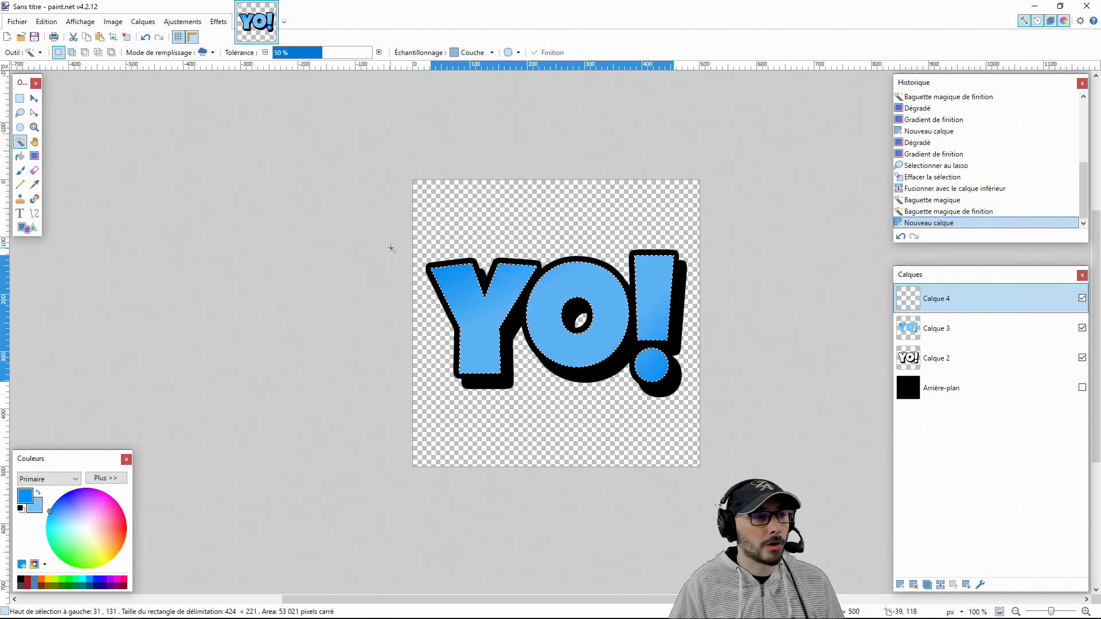
Paint a cyan brush stripe 60 px wide at 0% hardness diagonally through the selected letters, from the exclamation mark down to the Y
click(83, 580)
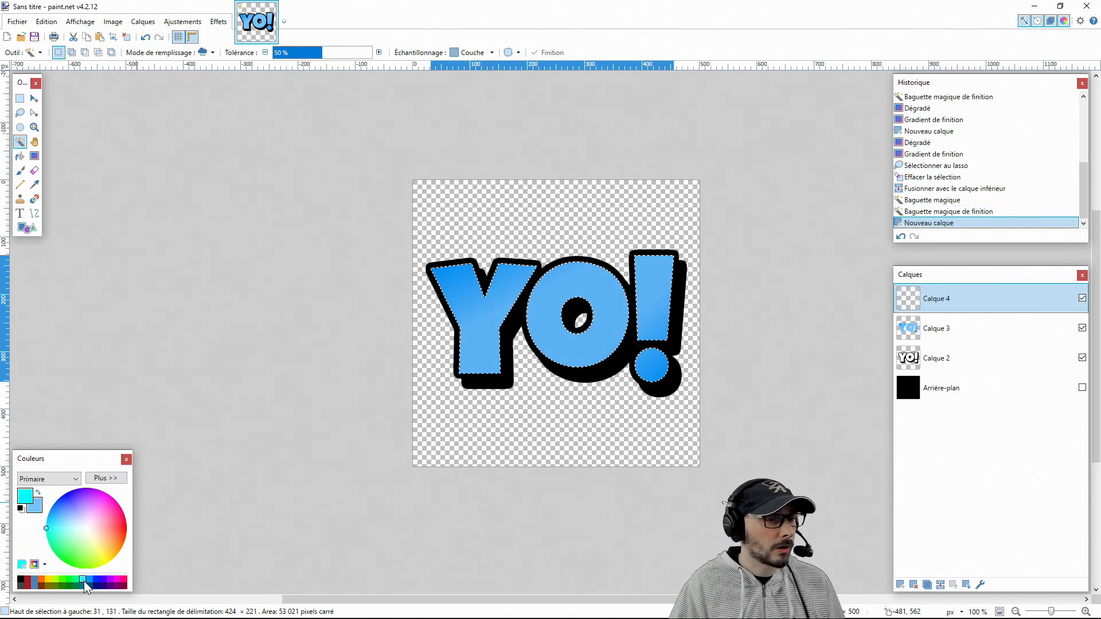
click(20, 171)
drag(273, 57, 209, 57)
double_click(148, 52)
text(14)
scroll(147, 55, down, 5)
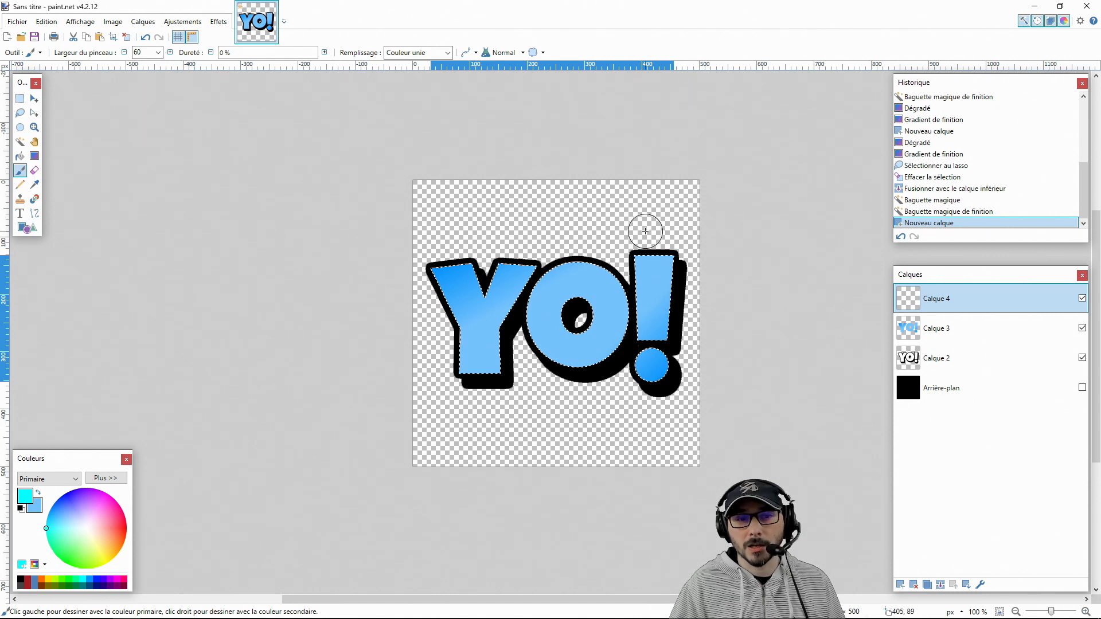
drag(673, 208, 382, 469)
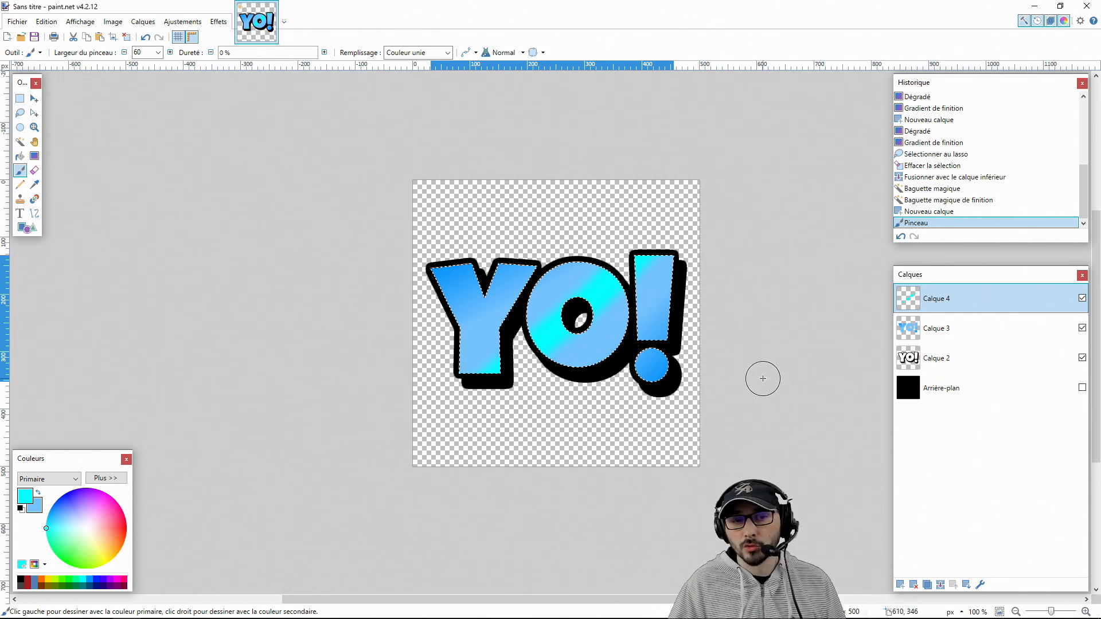
Merge the stripe and gradient layers down into Calque 2, and show the black Arrière-plan layer
click(940, 585)
click(940, 585)
click(973, 331)
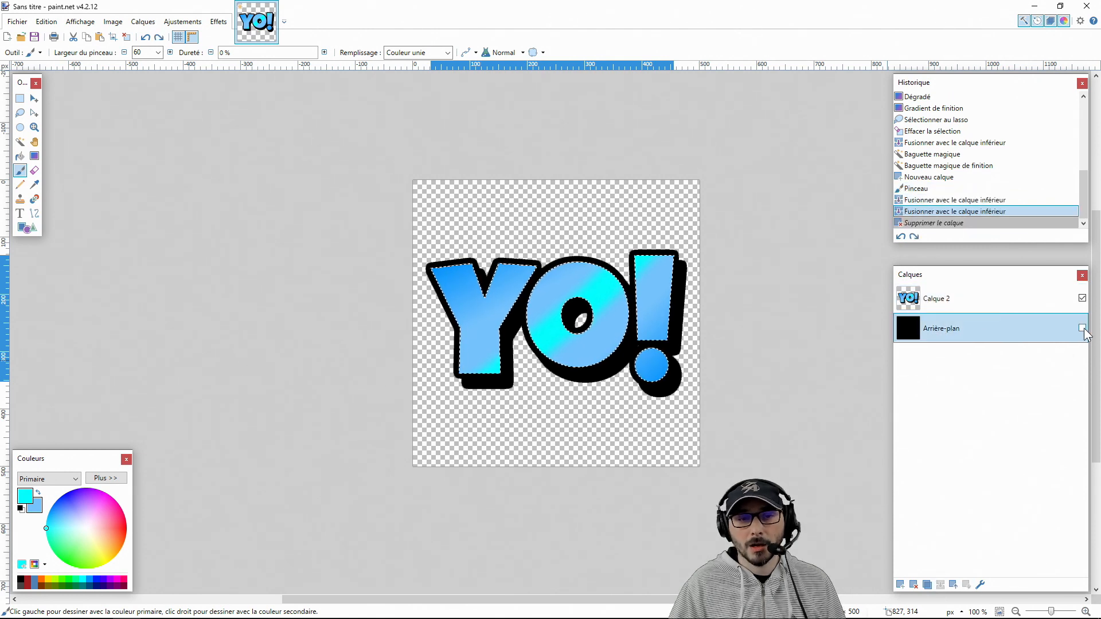
click(1082, 328)
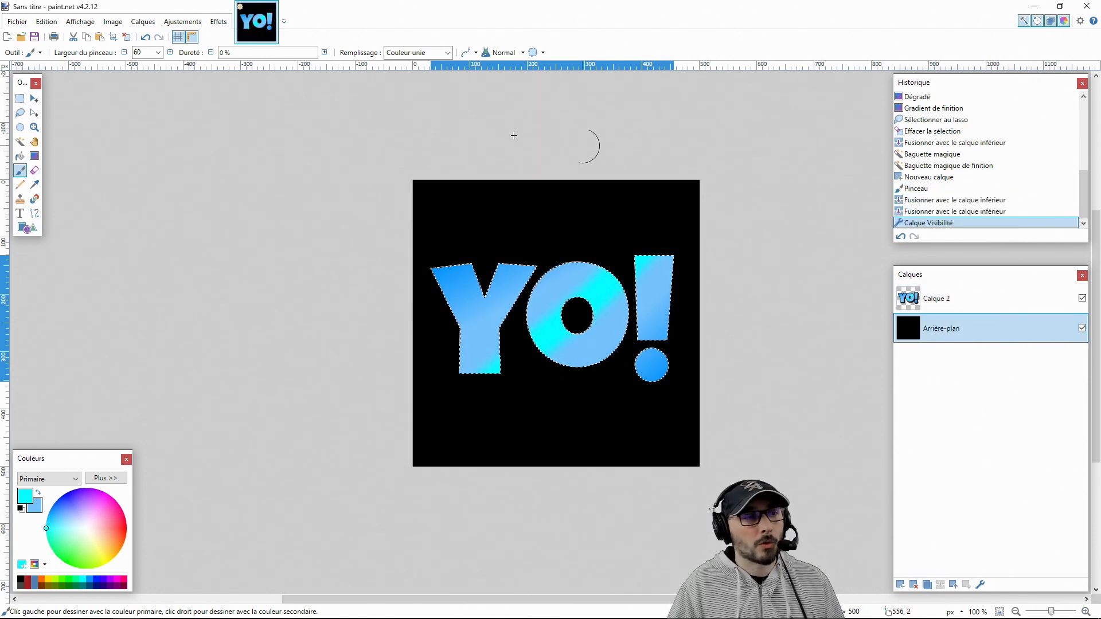
Deselect the letters and apply a white Outline Object effect to Calque 2 with radius 10 and strength 9
click(20, 98)
click(235, 169)
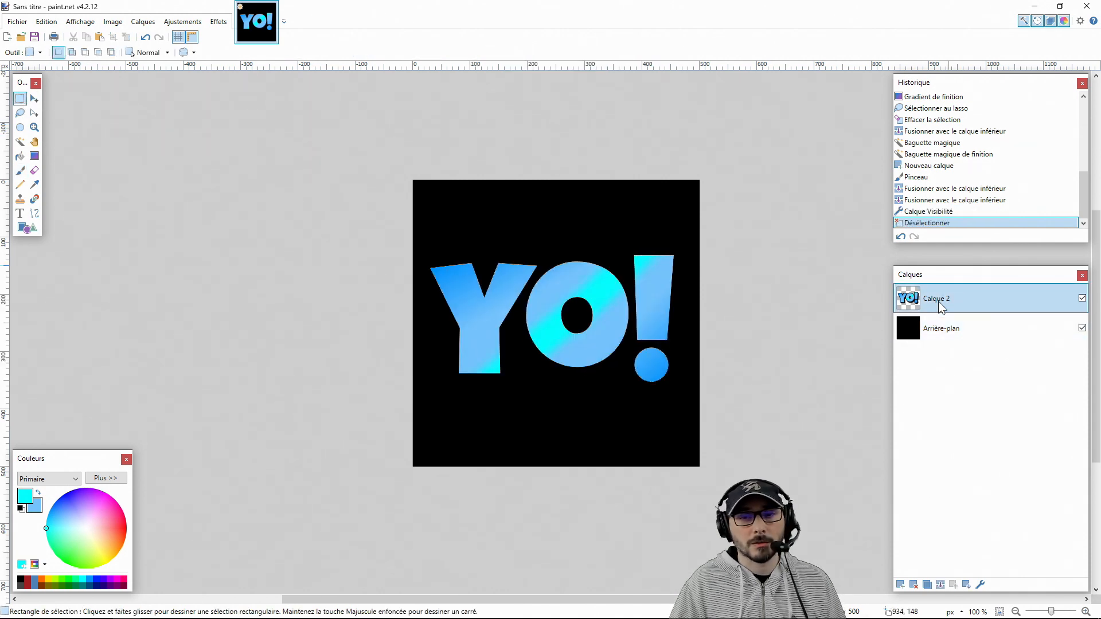
click(218, 21)
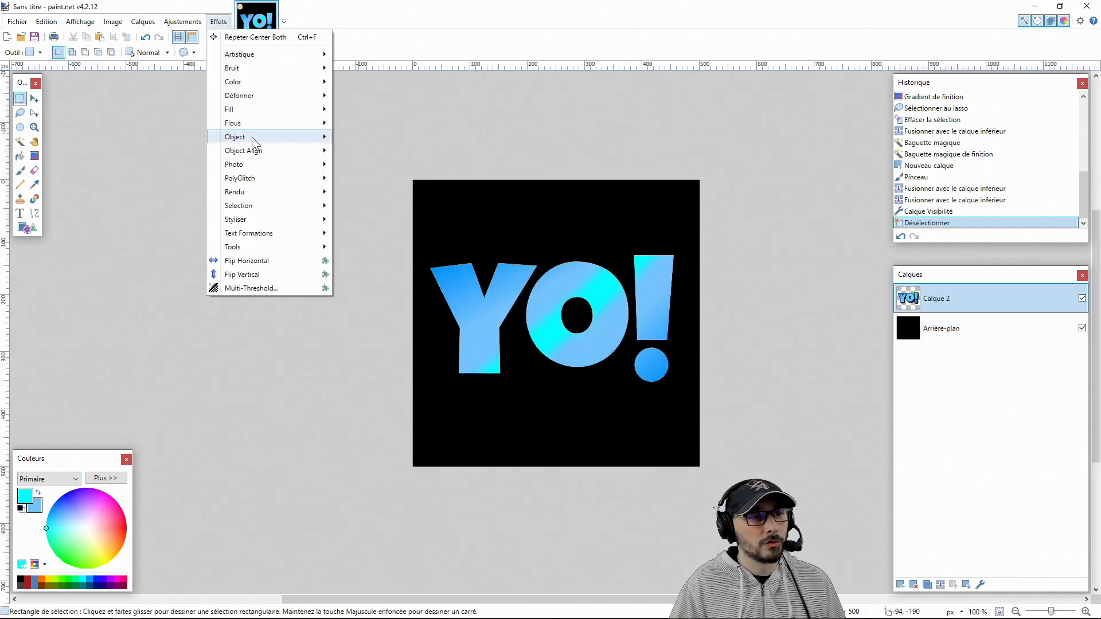
mouse_move(252, 136)
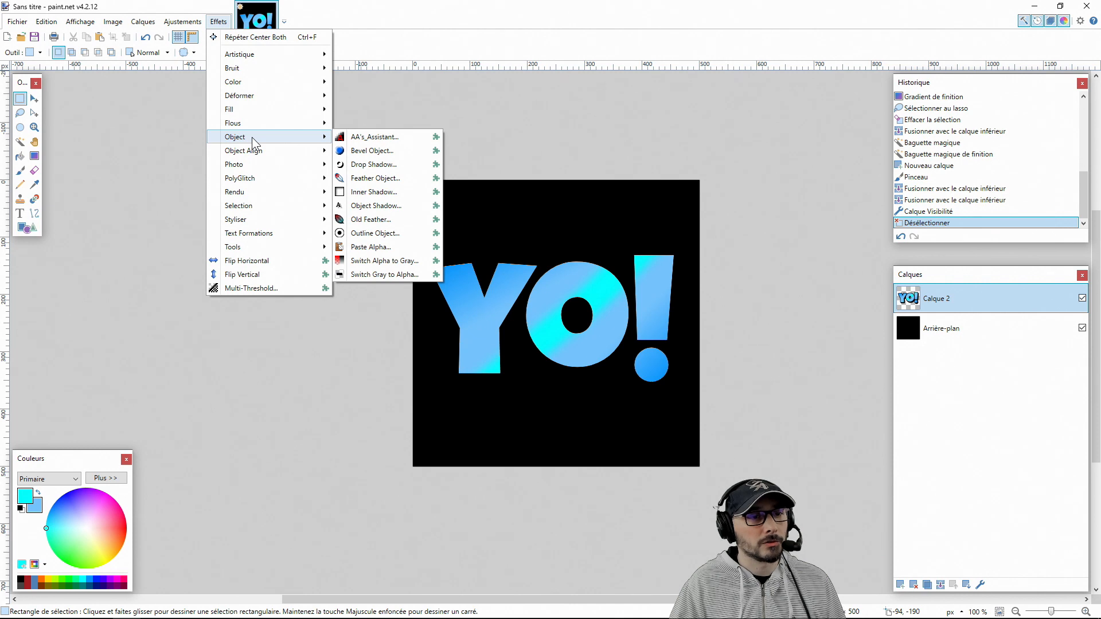
click(373, 233)
drag(574, 220, 333, 209)
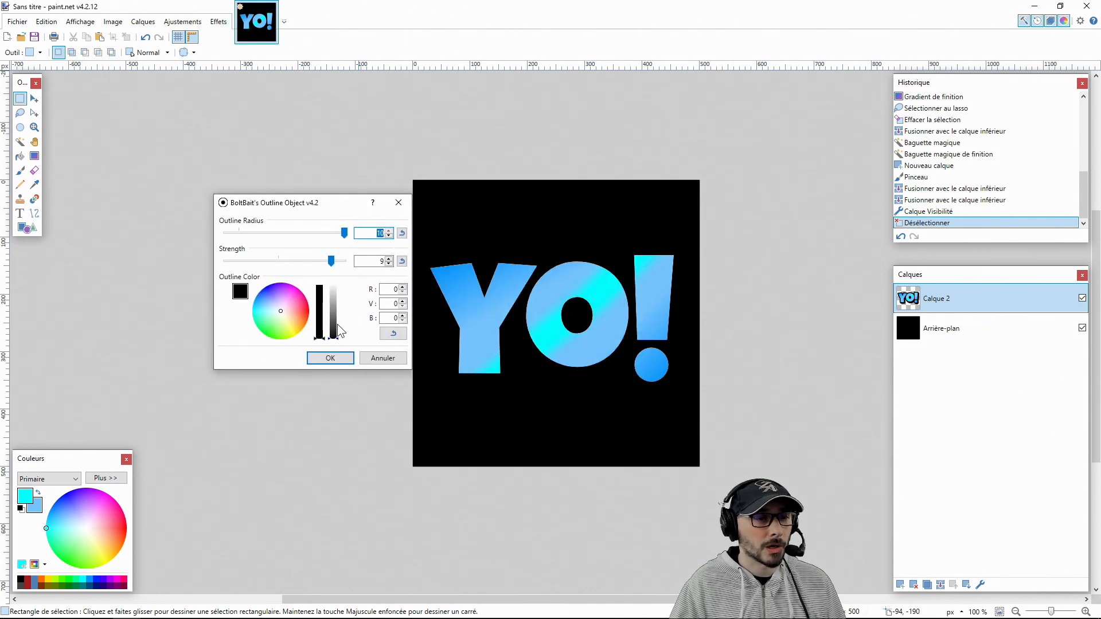
drag(341, 329, 336, 275)
drag(310, 210, 242, 180)
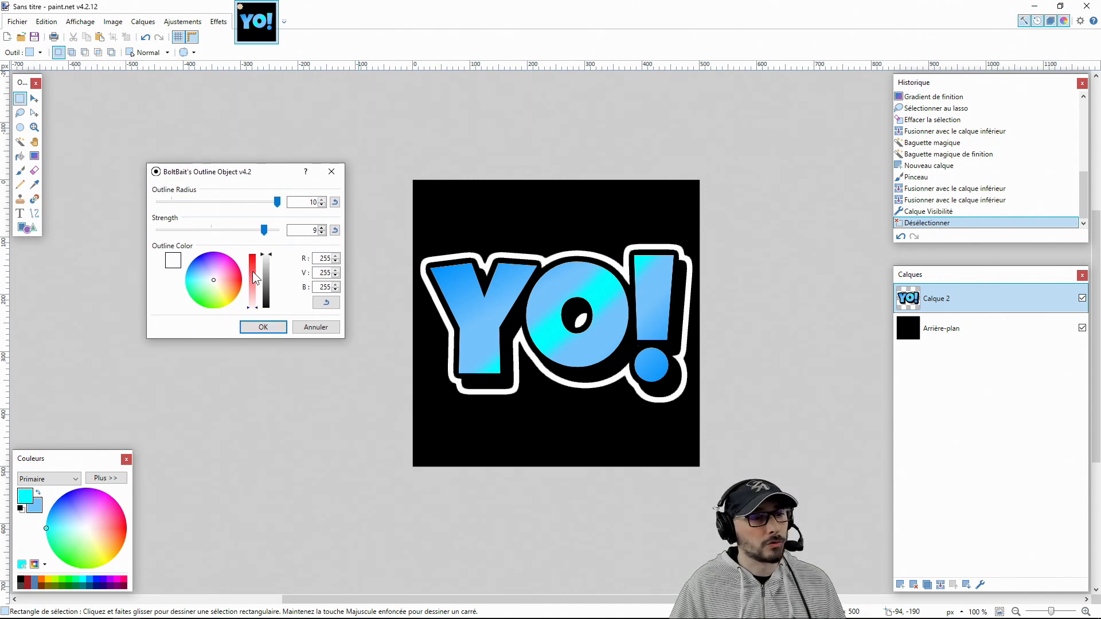
click(263, 328)
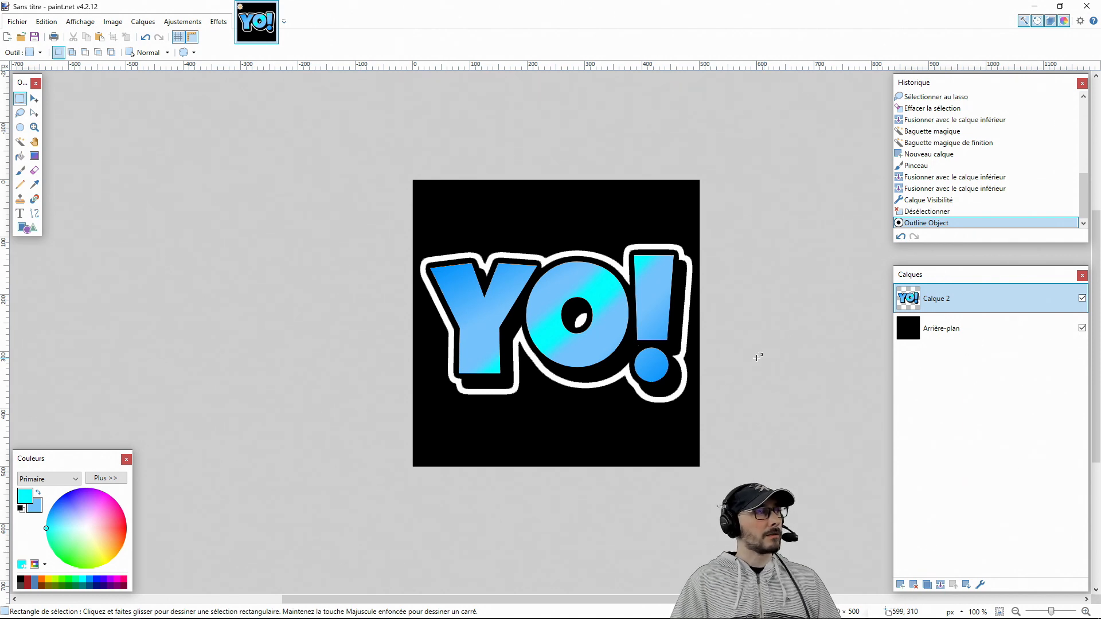
Hide the black Arrière-plan layer and delete it
click(1017, 336)
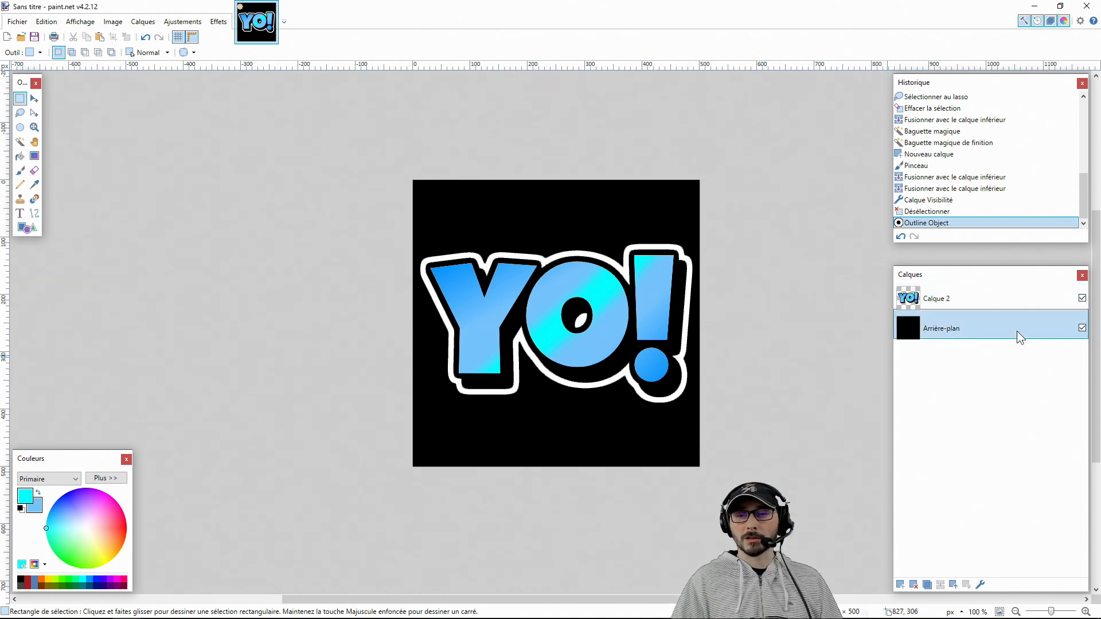
click(1082, 328)
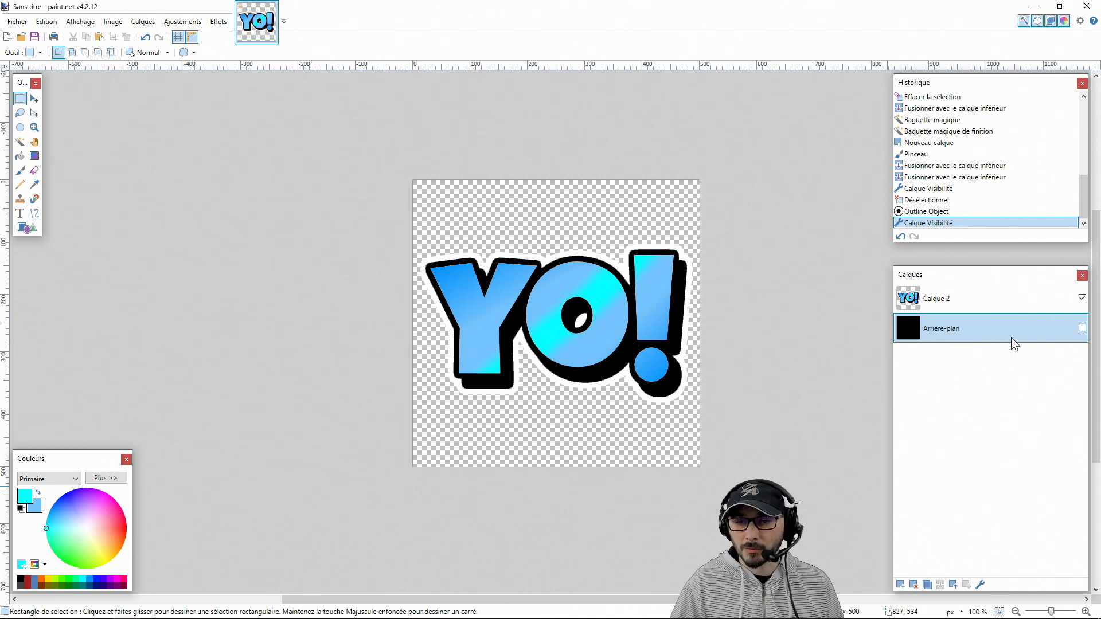
key(ctrl+shift+Delete)
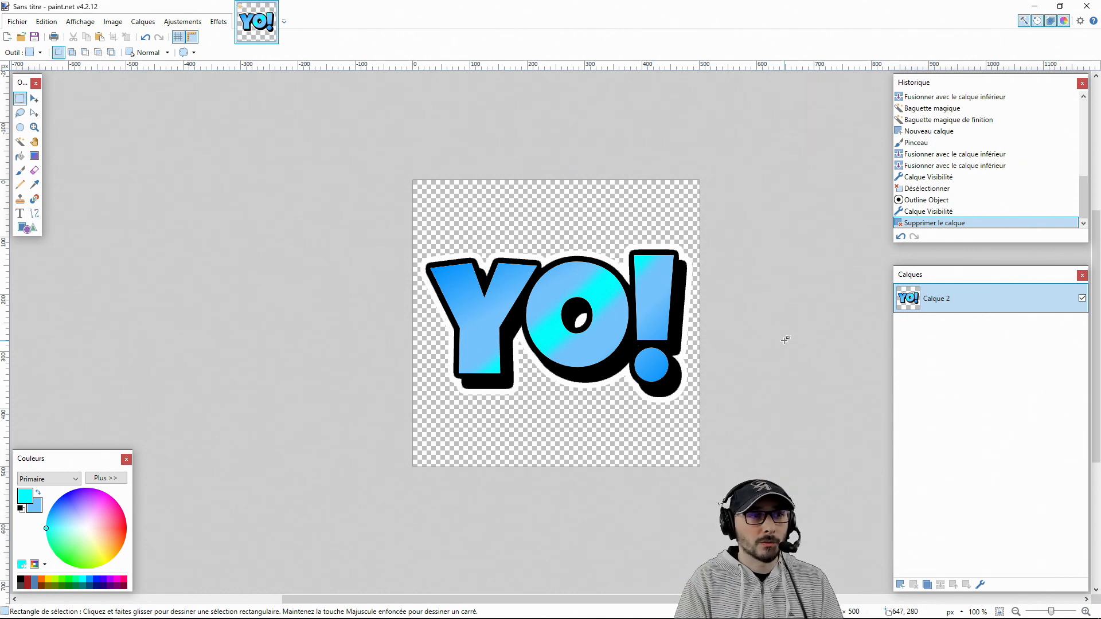
Resize the YO! image to 112 × 112 pixels, keeping its proportions
key(ctrl+r)
text(112)
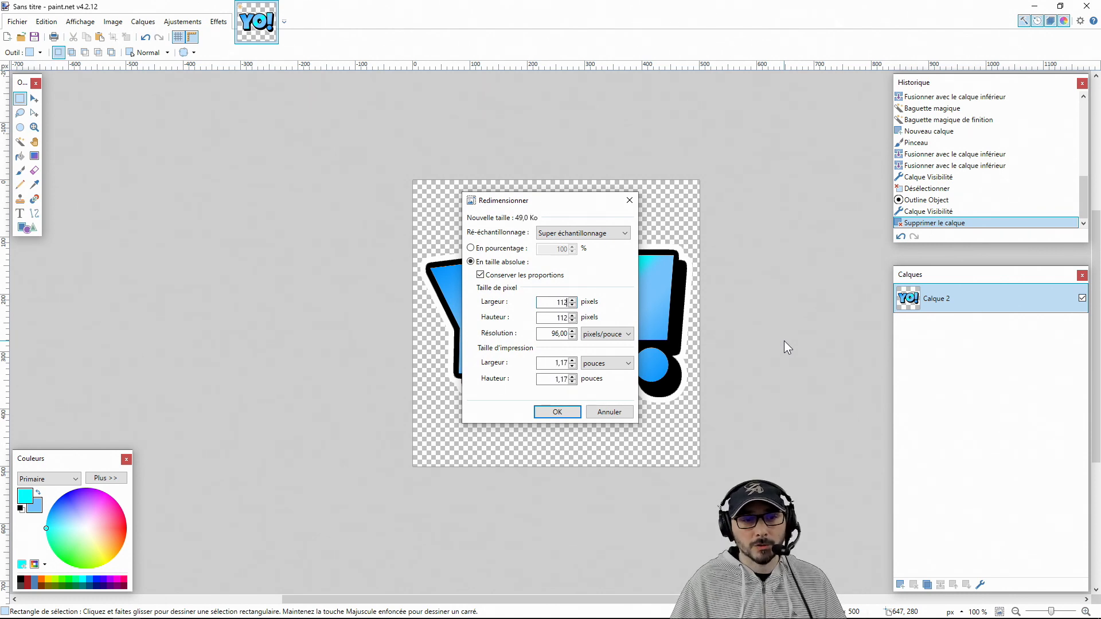
key(Return)
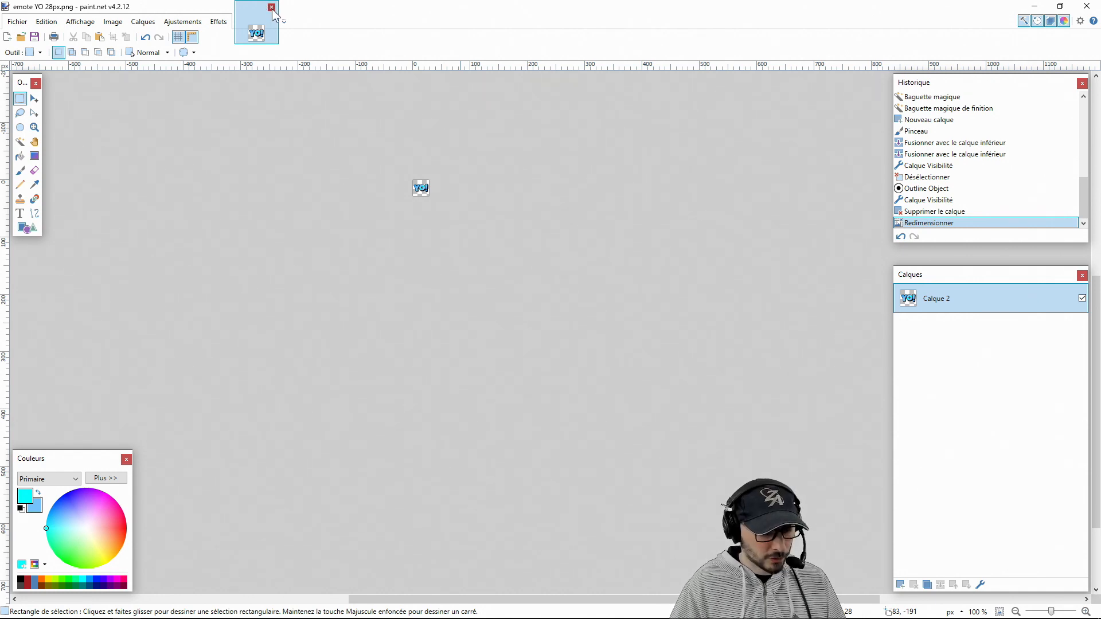
Close the YO! emote image, and create a new 500 × 500 pixel image with its background inverted to black
click(271, 8)
key(ctrl+n)
text(500)
key(Tab)
text(500)
key(Return)
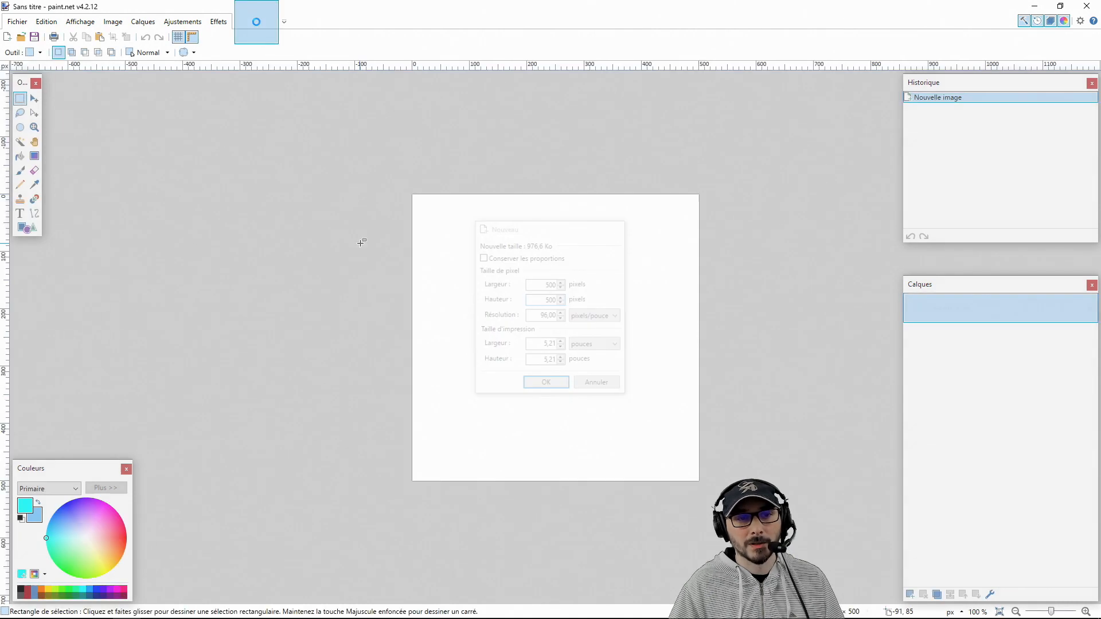
key(ctrl+shift+i)
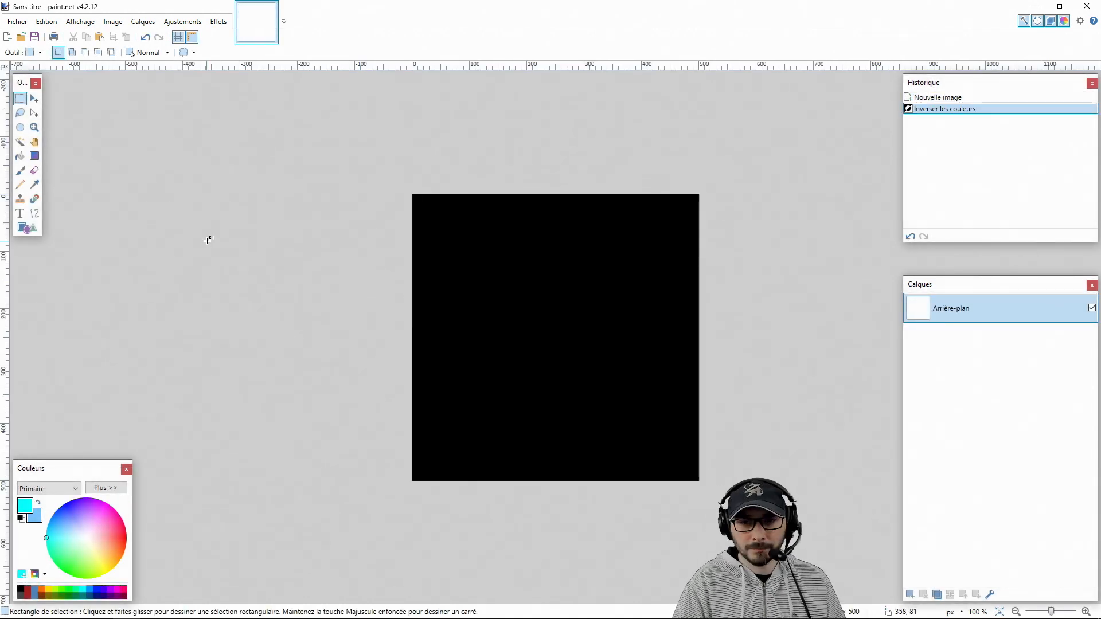
Add a new layer and set up the Text tool with white colour, the 8BIT WONDER font and centred alignment
key(ctrl+shift+n)
key(t)
click(105, 487)
click(191, 470)
click(107, 460)
click(153, 52)
drag(249, 251, 250, 71)
click(168, 102)
scroll(171, 54, down, 1)
scroll(171, 53, up, 4)
click(320, 53)
Write GAME and OVER on two lines, adjusting the font size to fit, and apply Center Both to centre the text on the canvas
click(540, 281)
text(GAME)
key(Return)
text(OVER)
scroll(174, 53, down, 3)
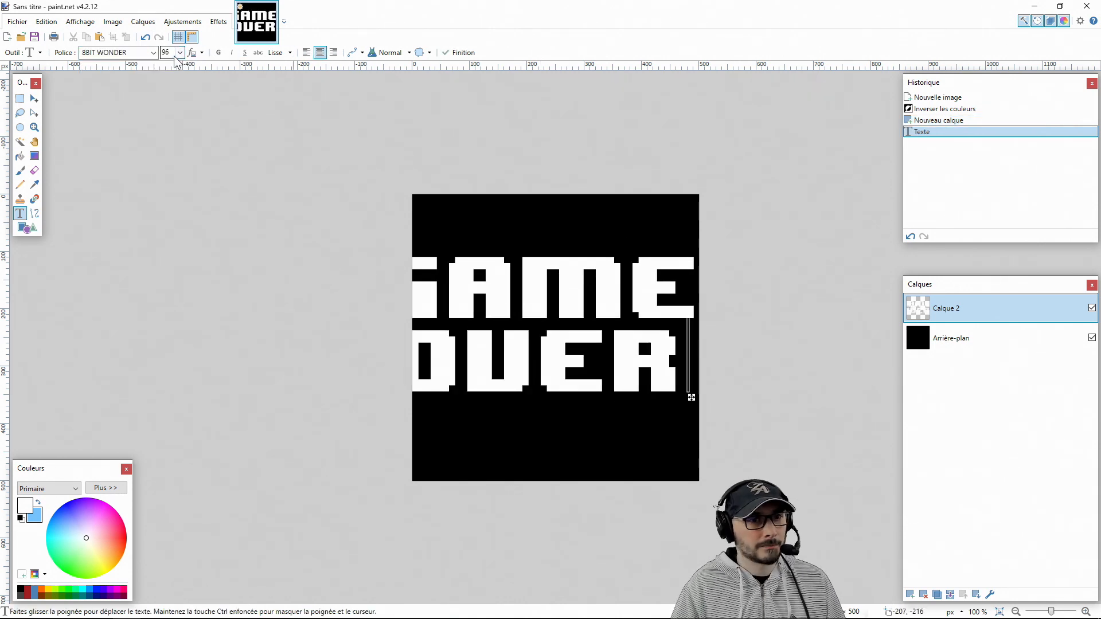
scroll(175, 54, up, 1)
scroll(175, 53, up, 1)
click(218, 22)
click(353, 156)
Add a new layer, and select all white GAME OVER letters on Calque 2 with the Magic Wand
click(20, 141)
click(909, 594)
click(932, 338)
click(646, 306)
click(946, 308)
Draw a vertical linear gradient from yellow to orange-red on Calque 3, about 89 px long from the top to the bottom of GAME
click(48, 589)
click(36, 517)
click(122, 552)
click(122, 545)
click(25, 505)
click(34, 156)
key(ctrl+plus)
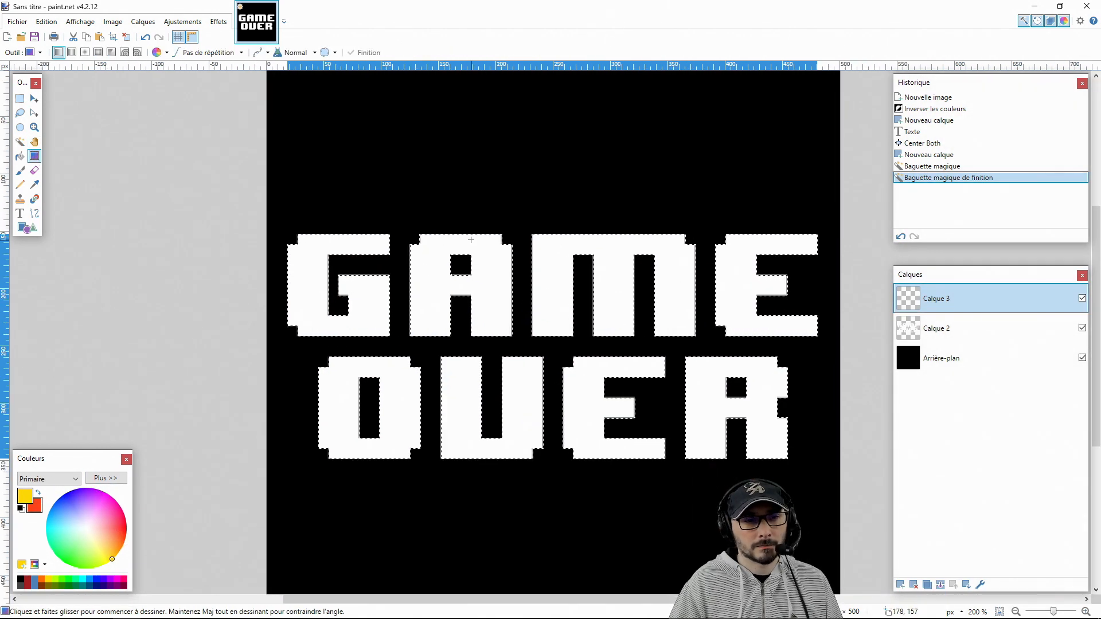
drag(471, 234, 470, 336)
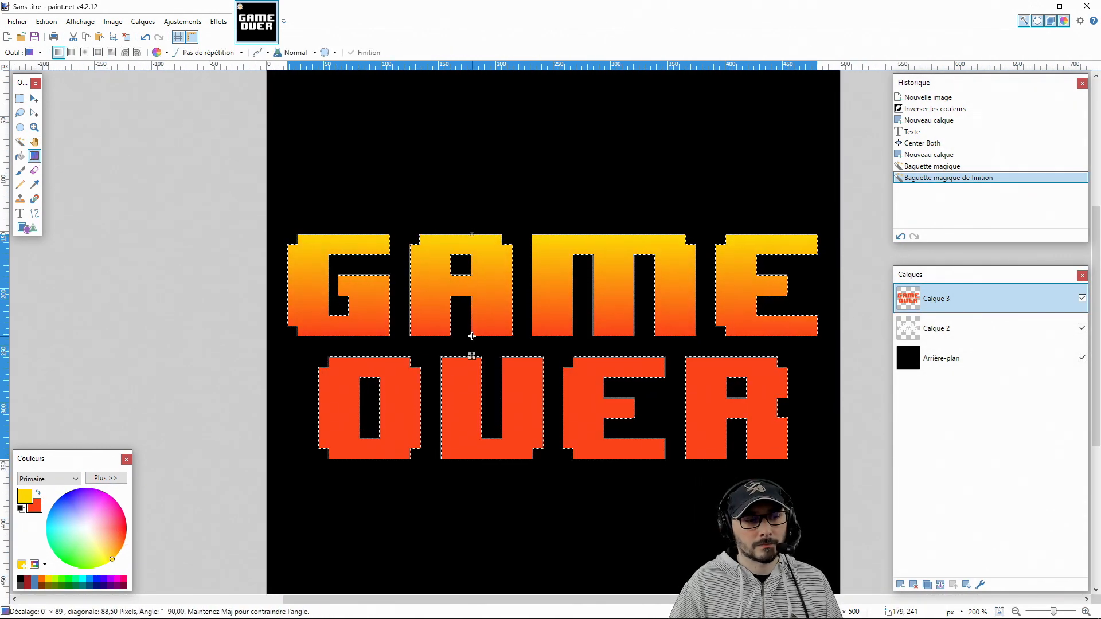
Draw a yellow to orange-red gradient upward across OVER on a new layer, and delete the GAME area from that layer
key(ctrl+shift+n)
drag(441, 459, 441, 357)
click(20, 98)
drag(247, 344, 878, 209)
key(Delete)
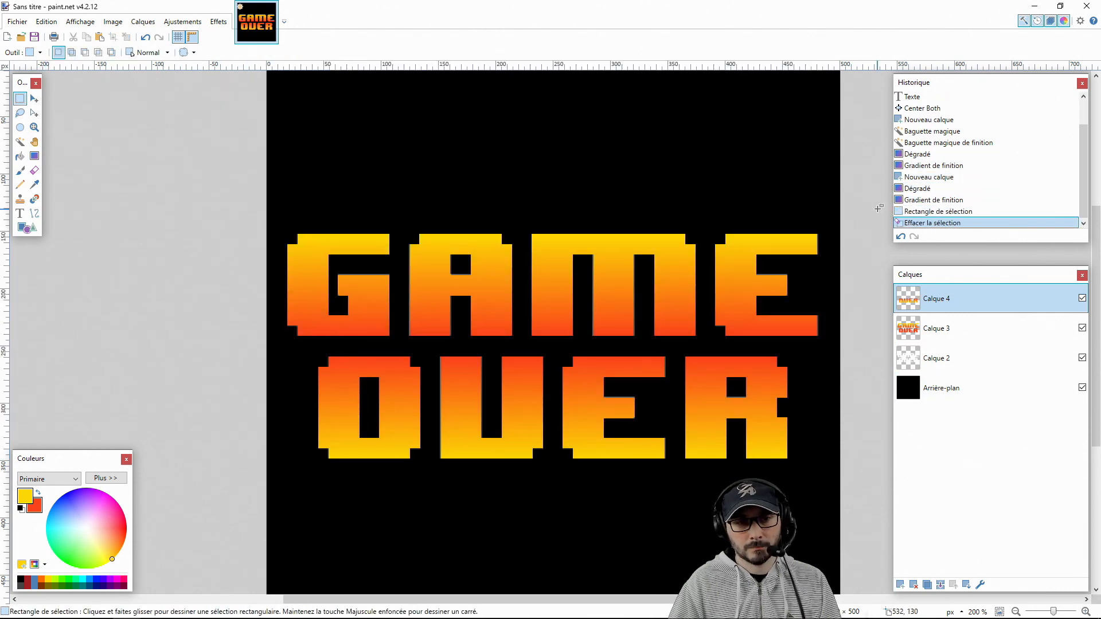
Merge both gradient layers down into Calque 2, keeping the black background separate, and hide the Arrière-plan layer
scroll(503, 308, down, 6)
click(940, 584)
click(940, 584)
click(940, 584)
key(ctrl+z)
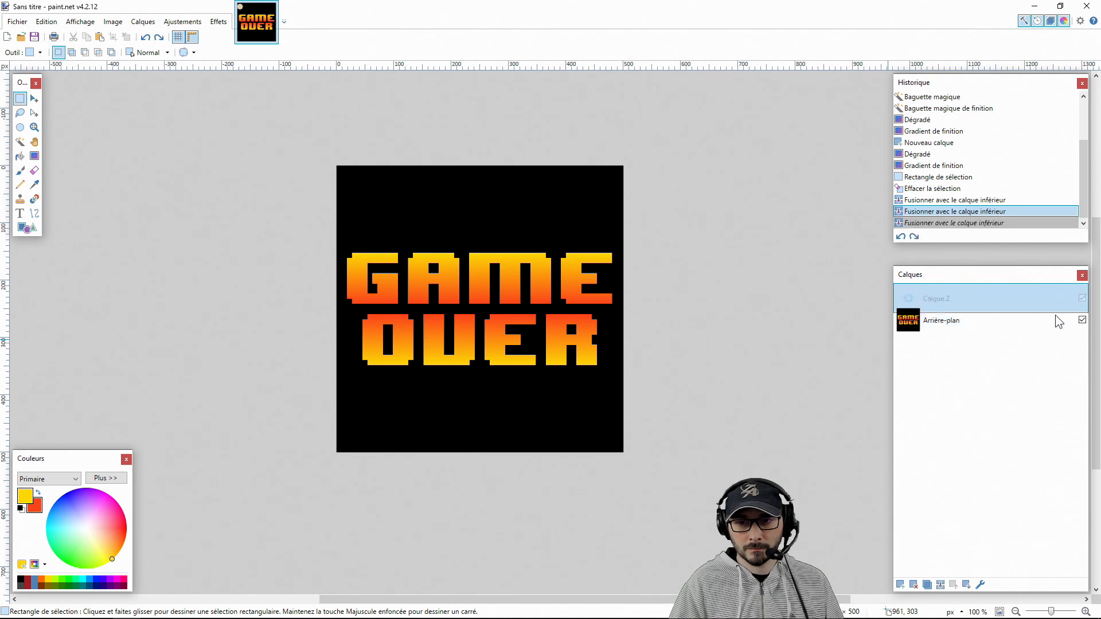
click(1082, 329)
click(1020, 299)
Apply a black Outline Object effect to the GAME OVER text on Calque 2 with radius 10 and strength 9
click(219, 21)
mouse_move(235, 138)
click(378, 228)
drag(504, 228, 205, 190)
drag(270, 275, 263, 387)
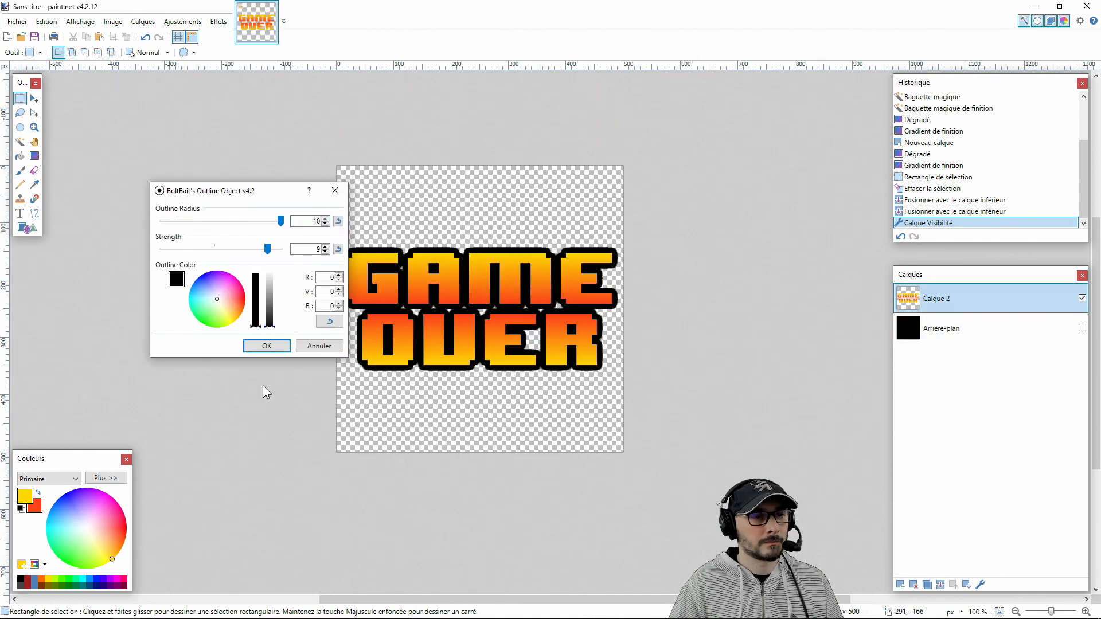
drag(250, 195, 170, 178)
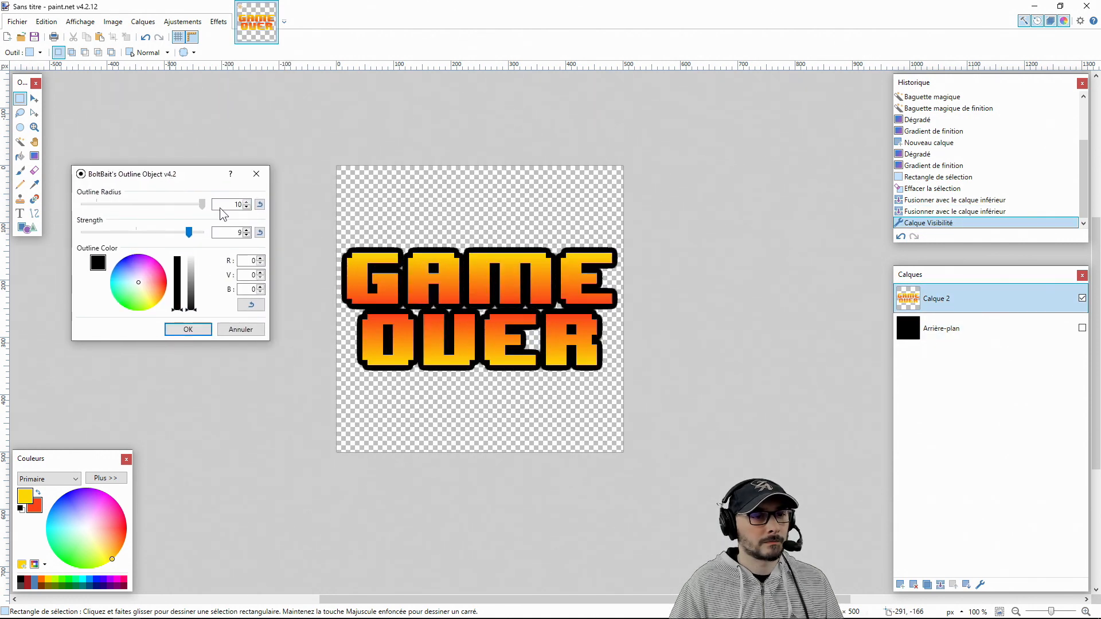
mouse_move(190, 232)
mouse_down()
mouse_move(205, 236)
mouse_move(191, 232)
mouse_up()
mouse_move(202, 205)
mouse_down()
mouse_move(193, 205)
mouse_move(204, 206)
mouse_up()
click(188, 329)
Delete the Arrière-plan layer and centre the outlined GAME OVER text on the canvas
click(941, 329)
click(913, 585)
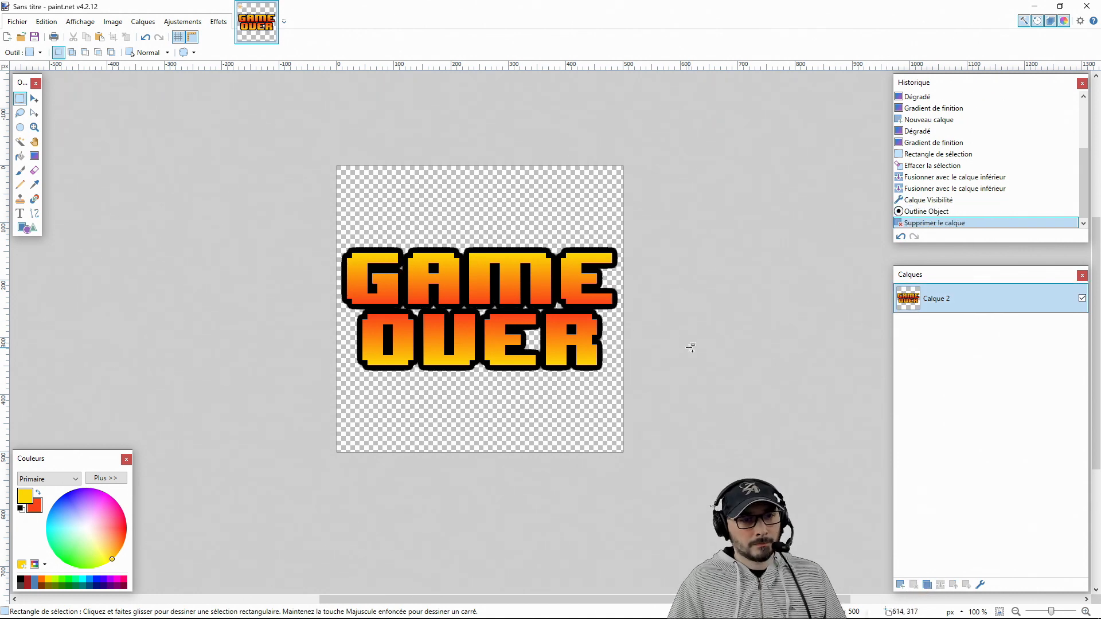
click(218, 22)
click(363, 151)
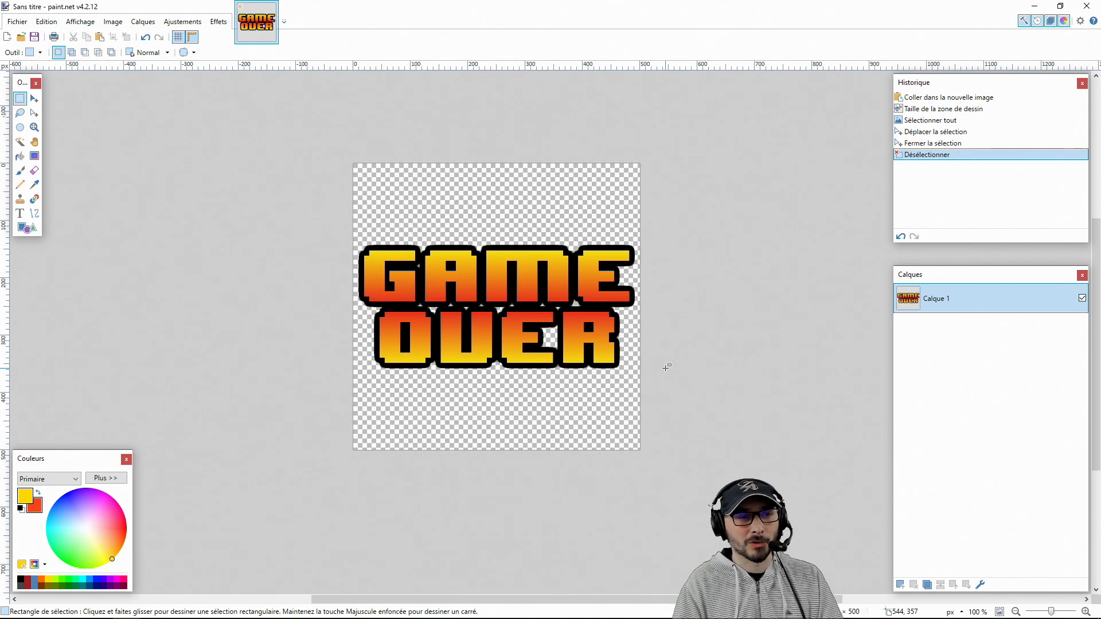
Close the GAME OVER image, and create a new 500 × 500 pixel image with its colours inverted to a black background
click(271, 7)
click(543, 392)
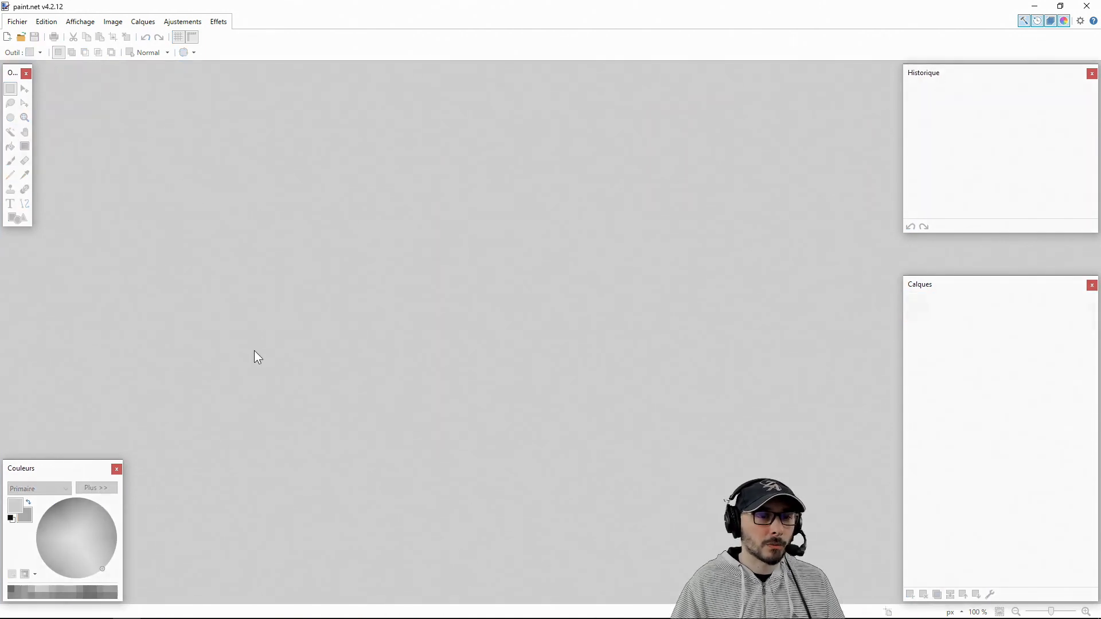
key(ctrl+n)
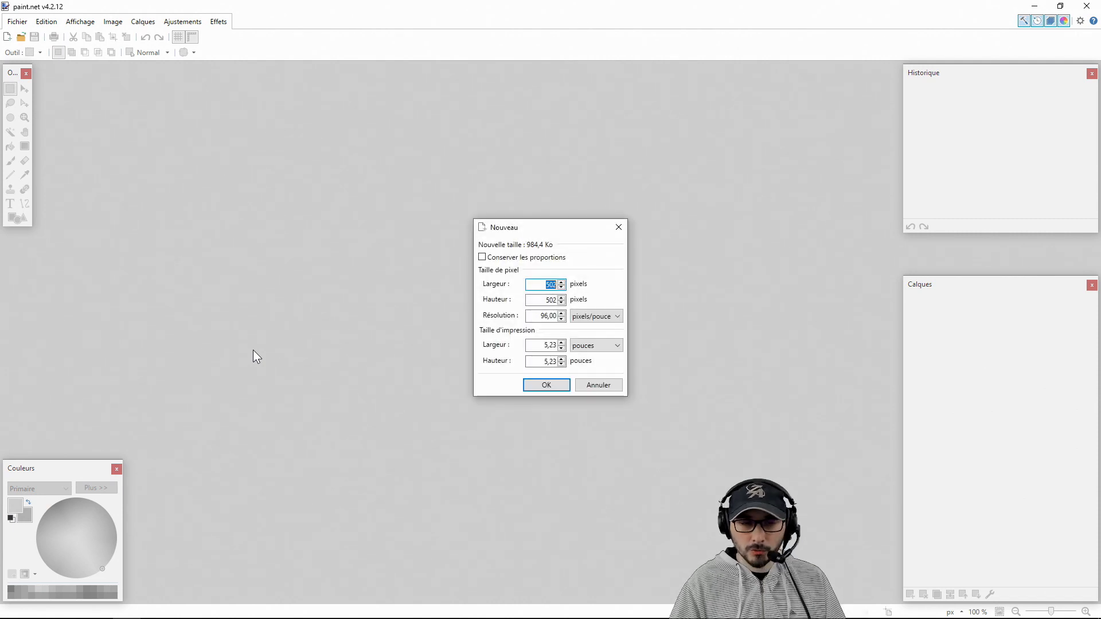
text(500)
key(Tab)
text(500)
key(Return)
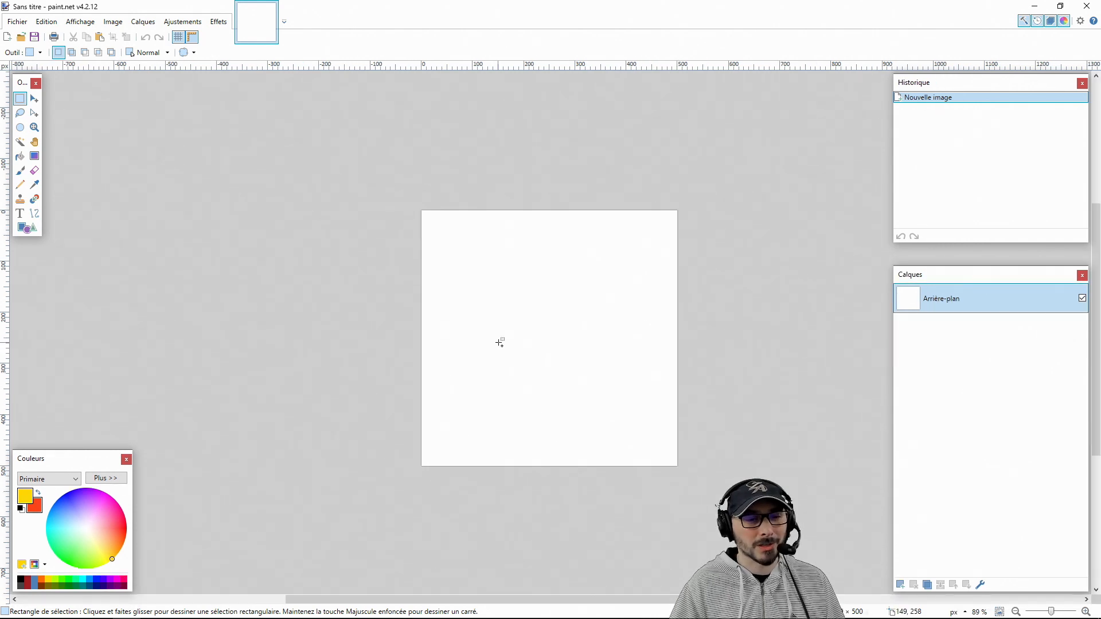
drag(543, 355, 464, 322)
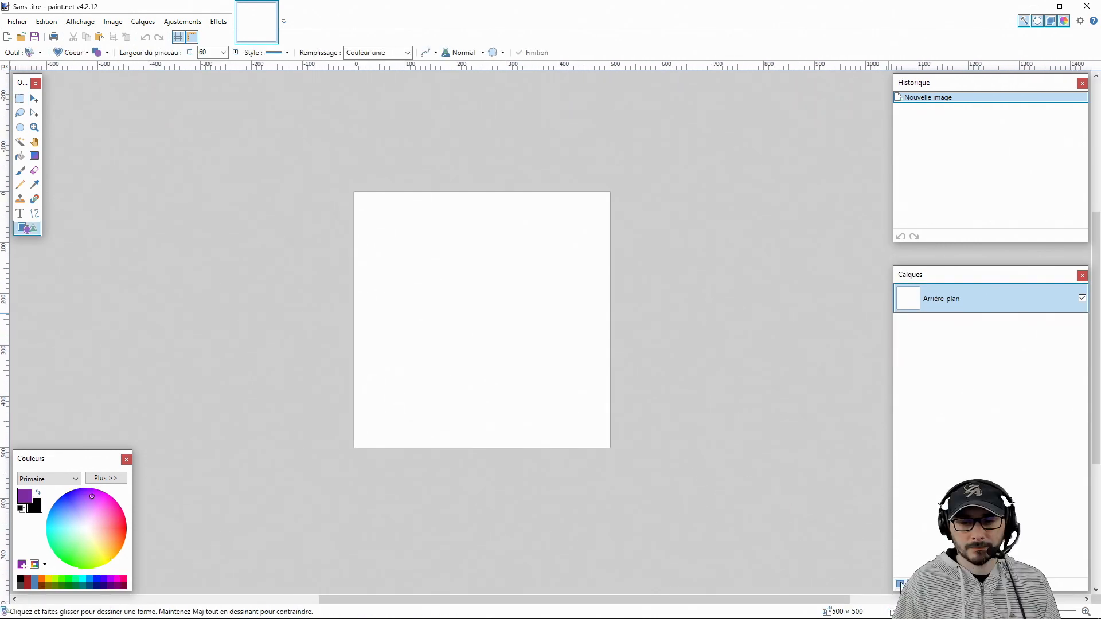
key(ctrl+shift+i)
Add a new layer, and set up the Shapes tool with the Coeur shape and white as primary colour
key(ctrl+shift+n)
click(71, 52)
click(139, 201)
click(106, 478)
click(86, 500)
drag(191, 459, 200, 462)
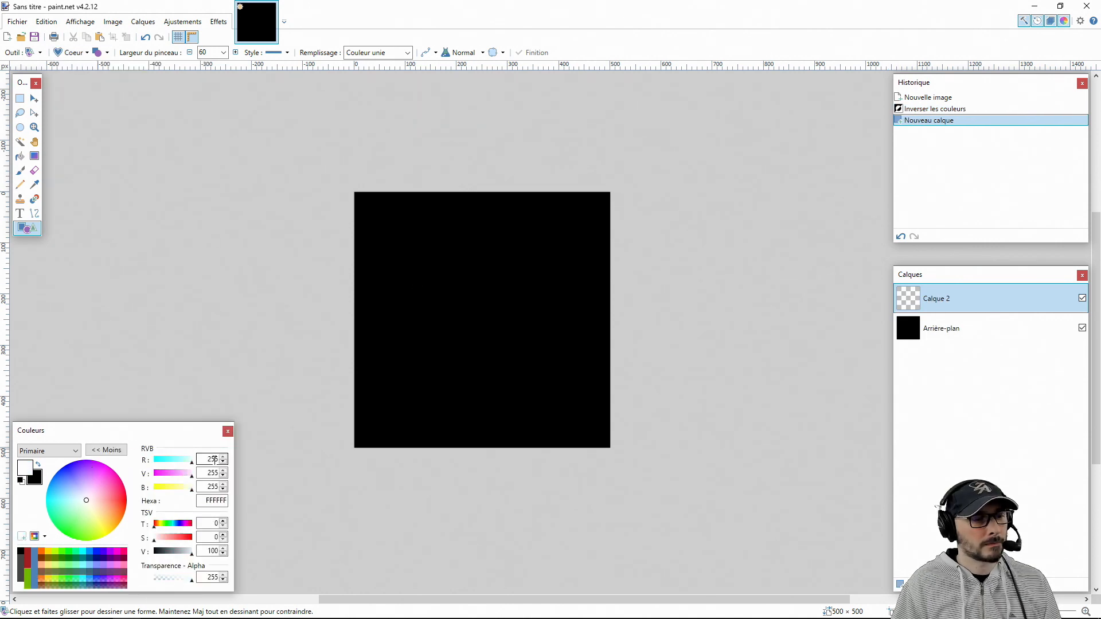
click(107, 449)
Draw a filled white heart about 450 px wide and 430 px high, centred on the black canvas
drag(389, 239, 587, 429)
drag(389, 239, 367, 218)
drag(588, 429, 597, 437)
click(20, 99)
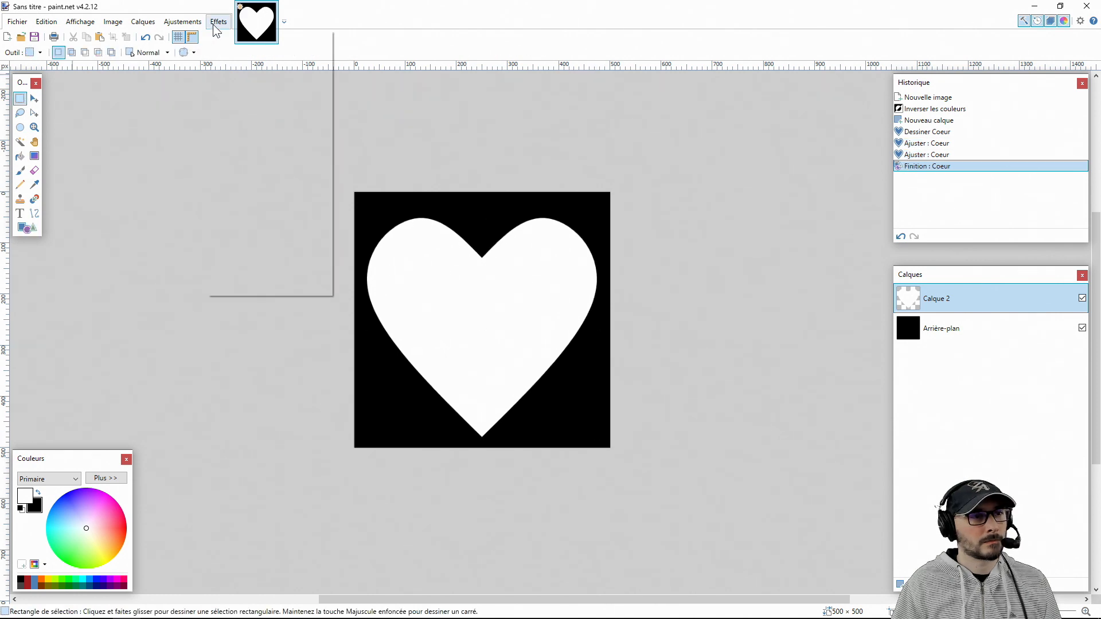
Centre the white heart both horizontally and vertically on the canvas
click(218, 22)
mouse_move(241, 48)
click(367, 92)
Set the primary colour to a bright pink and fill the heart with it
click(127, 526)
click(124, 579)
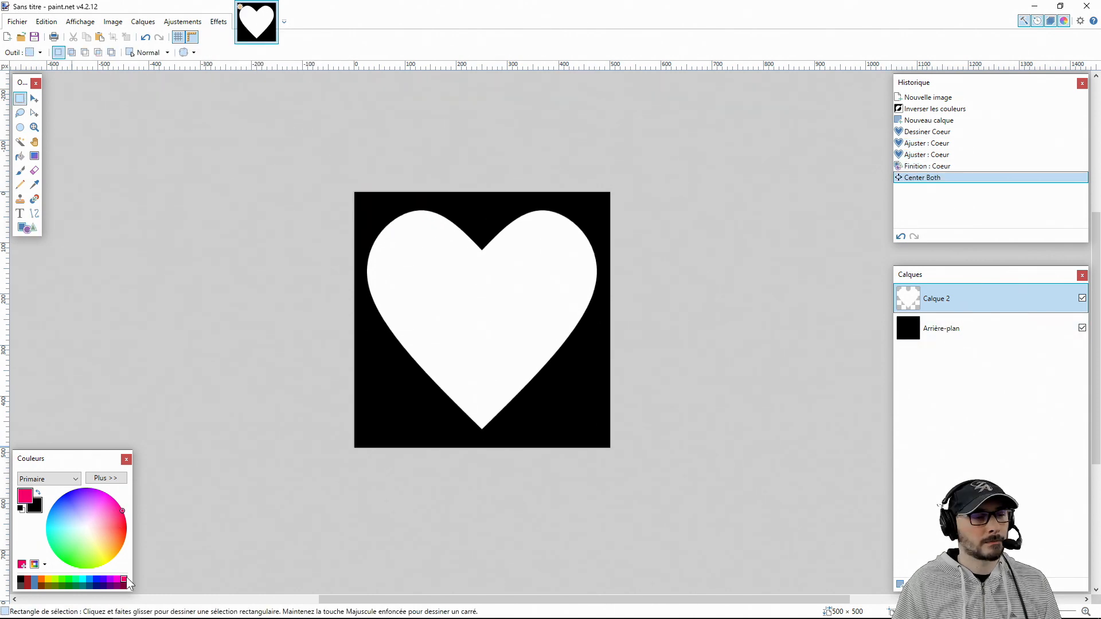
click(118, 166)
key(f)
click(501, 300)
Add a new layer, and select the pink heart on Calque 2 with the Magic Wand
key(ctrl+shift+n)
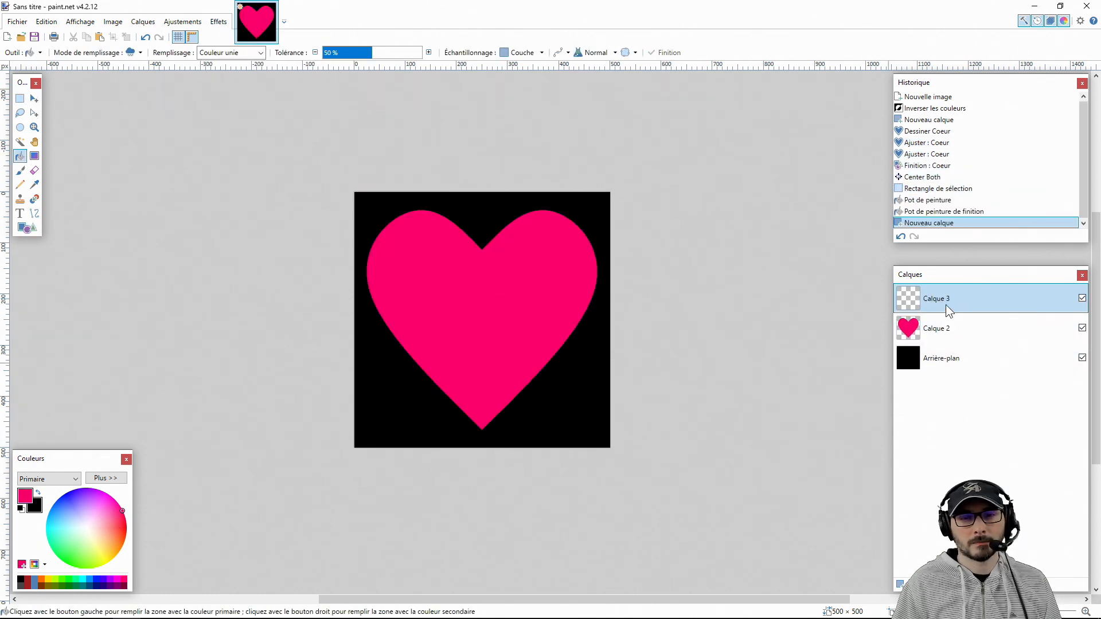
click(968, 329)
click(20, 142)
click(446, 305)
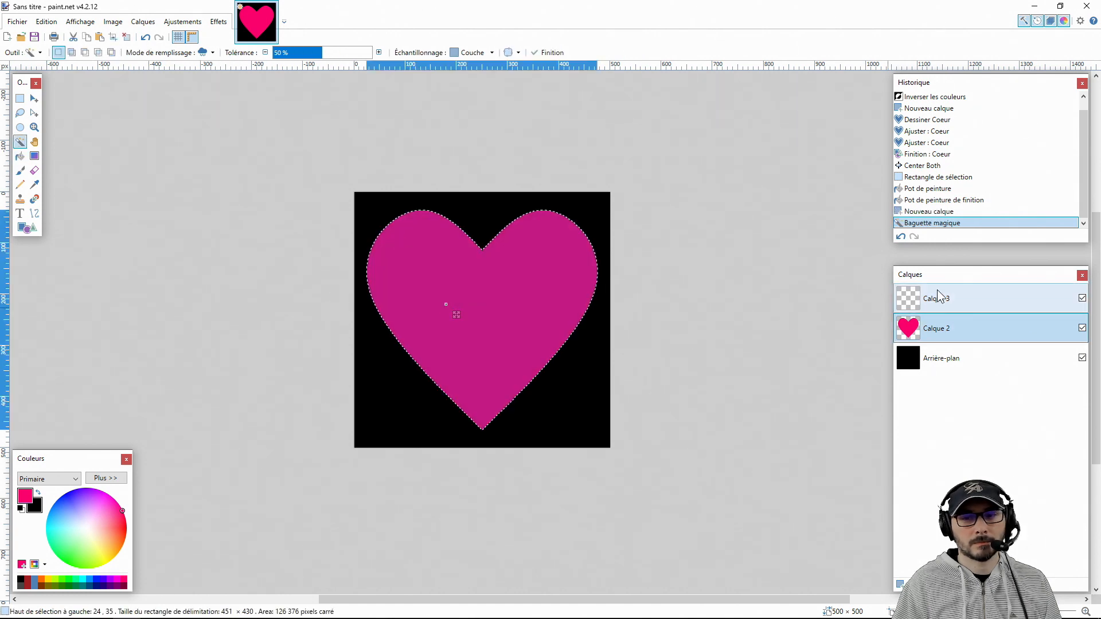
Place the empty Calque 3 below Calque 2 and fill the heart selection on it with dark pink BC0051
drag(940, 297, 960, 331)
click(106, 478)
drag(192, 552, 182, 554)
click(20, 156)
click(487, 292)
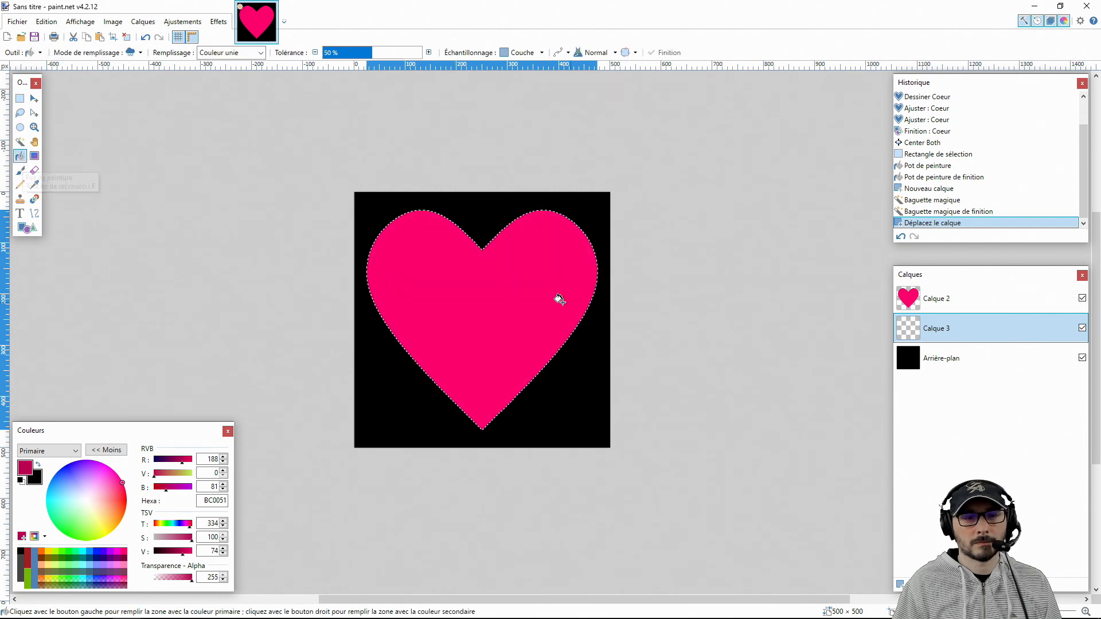
Adjust the pink heart on Calque 2 so the darker heart shows along its right edge as shading, and deselect it
click(948, 300)
key(m)
drag(598, 320, 591, 320)
key(ctrl+z)
drag(598, 210, 593, 213)
key(ctrl+z)
drag(600, 319, 587, 314)
key(ctrl+d)
key(s)
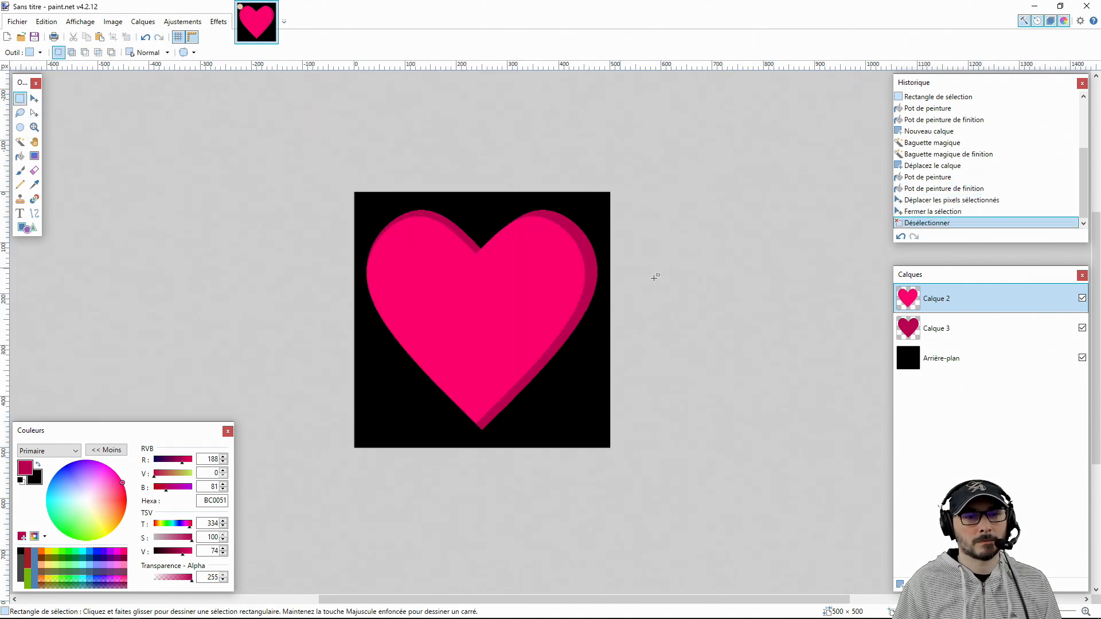
Feather the upper pink heart's edges with Feather Object, and erase its pixels outside the darker heart's outline
click(219, 21)
mouse_move(318, 138)
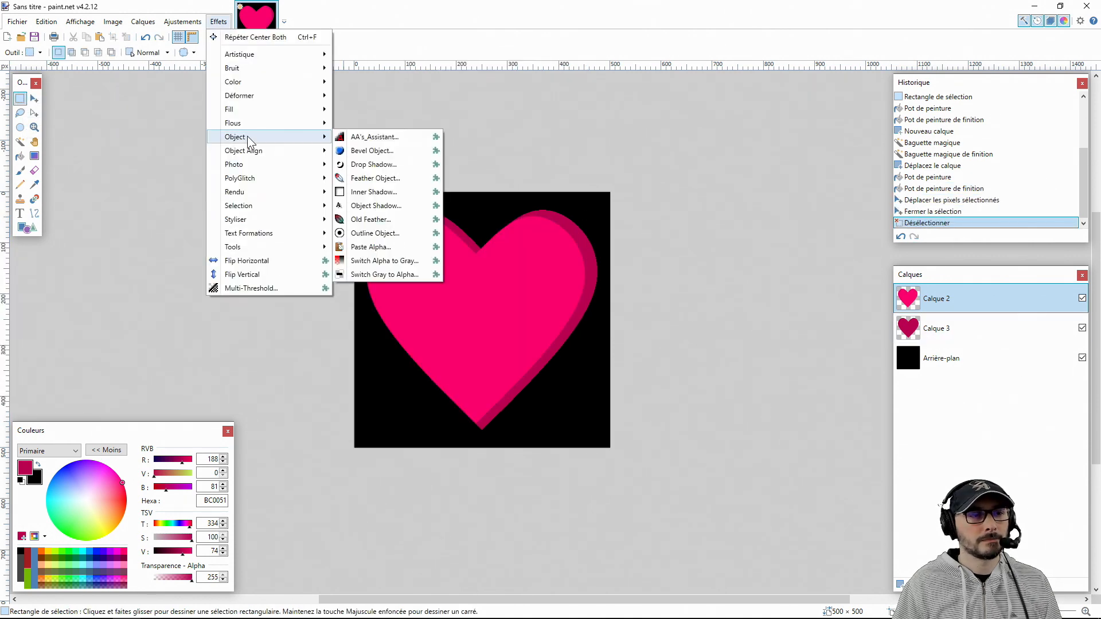
click(376, 179)
click(263, 283)
click(952, 338)
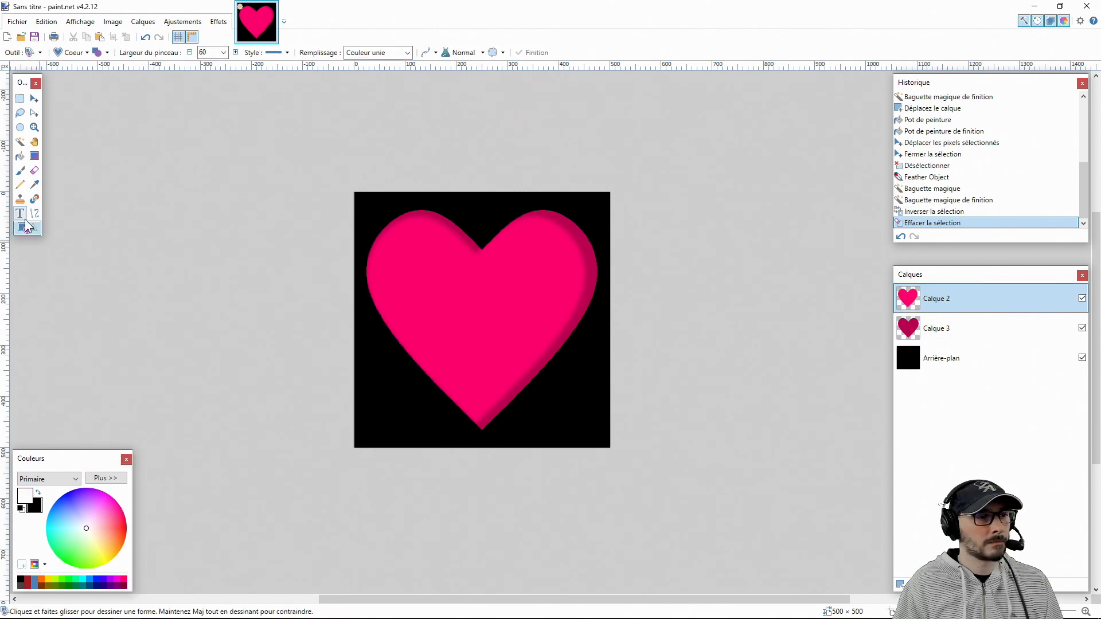
Merge the two heart layers, and draw a filled white circle and an ellipse about 81 × 165 px on a new layer
click(73, 53)
click(103, 86)
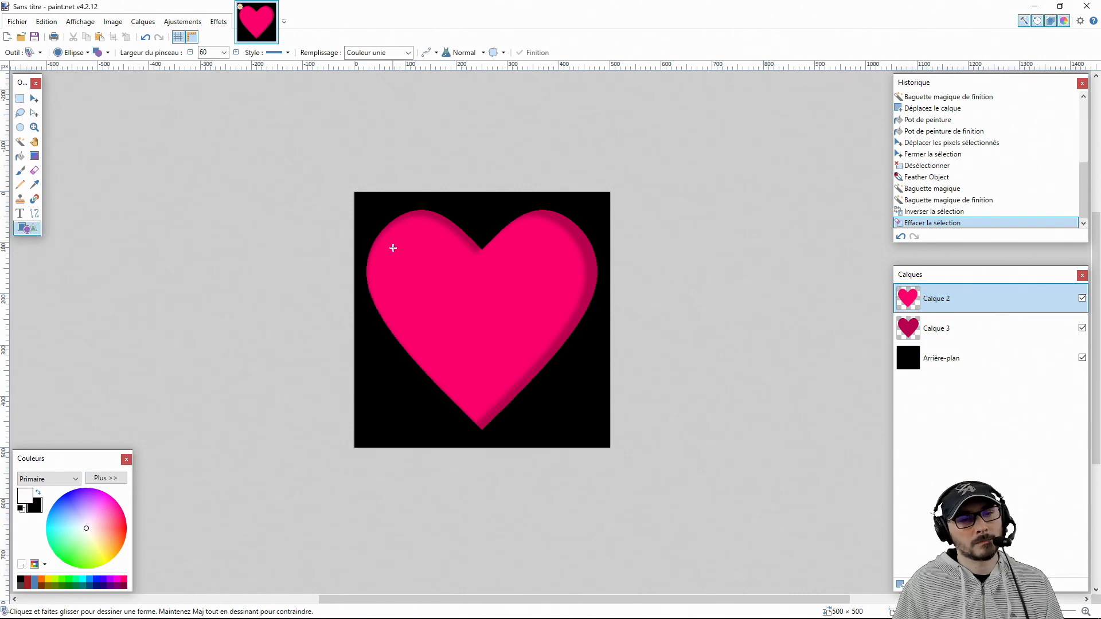
key(ctrl+m)
key(ctrl+shift+n)
mouse_move(396, 248)
mouse_down()
mouse_move(450, 347)
mouse_move(431, 292)
mouse_move(524, 365)
mouse_up()
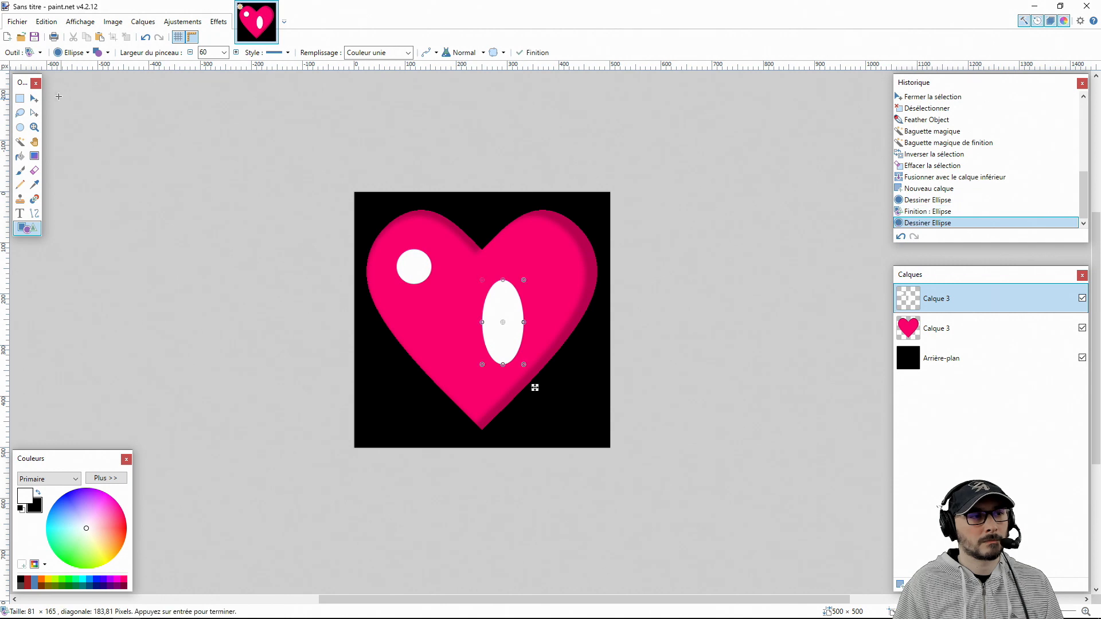
Cut the white ellipse out of the highlight layer and paste it onto its own new layer
key(m)
key(s)
drag(468, 260, 476, 355)
key(ctrl+x)
key(ctrl+shift+n)
key(ctrl+v)
key(ctrl+d)
Tilt the white ellipse and place it along the left side of the heart as a highlight
key(ctrl+a)
drag(567, 460, 603, 360)
drag(475, 338, 439, 317)
drag(547, 370, 541, 382)
drag(484, 339, 439, 286)
Resize the white circle and place it above the ellipse in the heart's upper-left lobe, and deselect it
click(941, 333)
drag(453, 96, 447, 274)
click(20, 99)
key(ctrl+d)
Merge the circle and ellipse layers, and soften the edges of both highlights with Feather Object
click(940, 298)
key(ctrl+m)
click(218, 22)
click(378, 172)
drag(523, 281, 214, 255)
drag(270, 282, 202, 282)
click(256, 306)
Lower the highlight layer's opacity so the pink shows through slightly, and merge it down into the heart layer
double_click(945, 298)
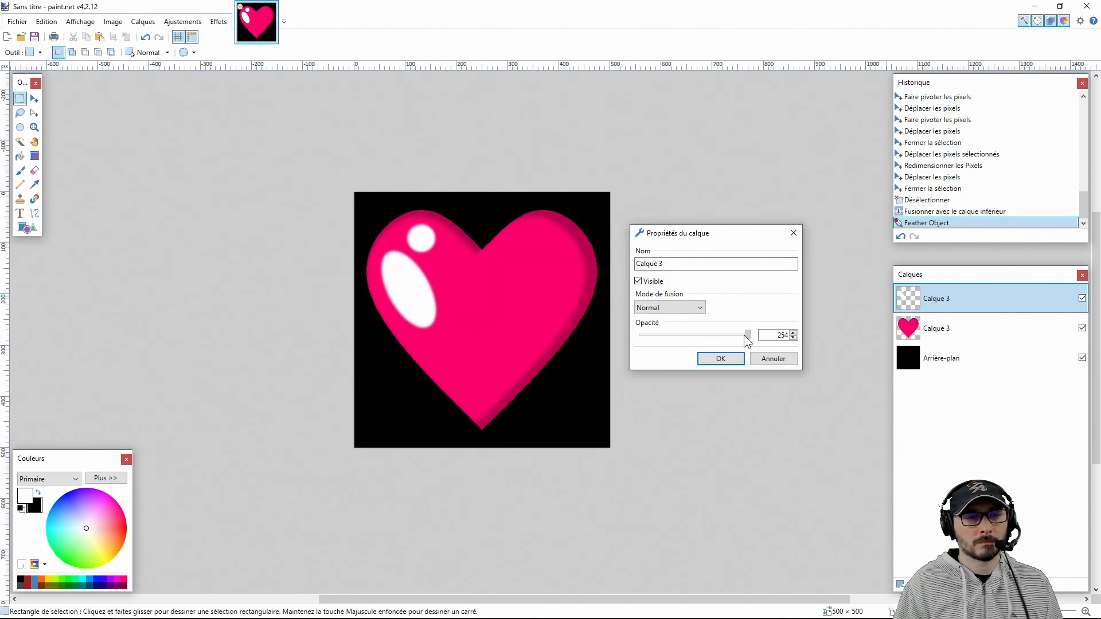
drag(748, 334, 725, 335)
click(721, 359)
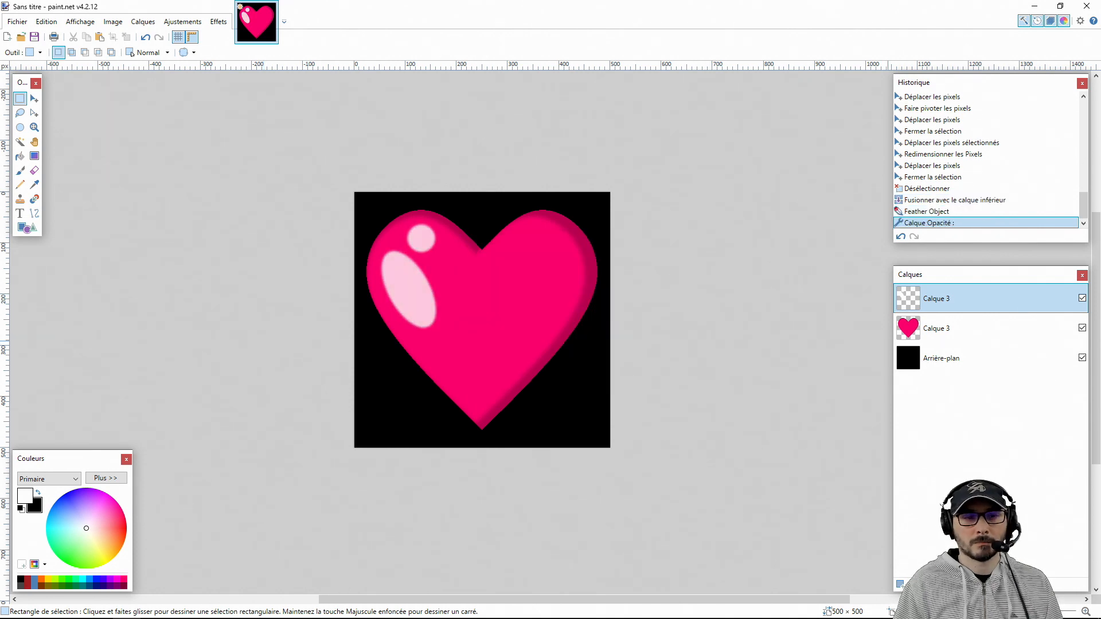
key(ctrl+m)
Hide the Arrière-plan layer and add a black outline around the heart with Outline Object
click(1082, 328)
click(218, 21)
mouse_move(246, 133)
click(367, 235)
click(199, 335)
Open the black-and-yellow warning tape image, copy it, and return to the heart image
click(466, 302)
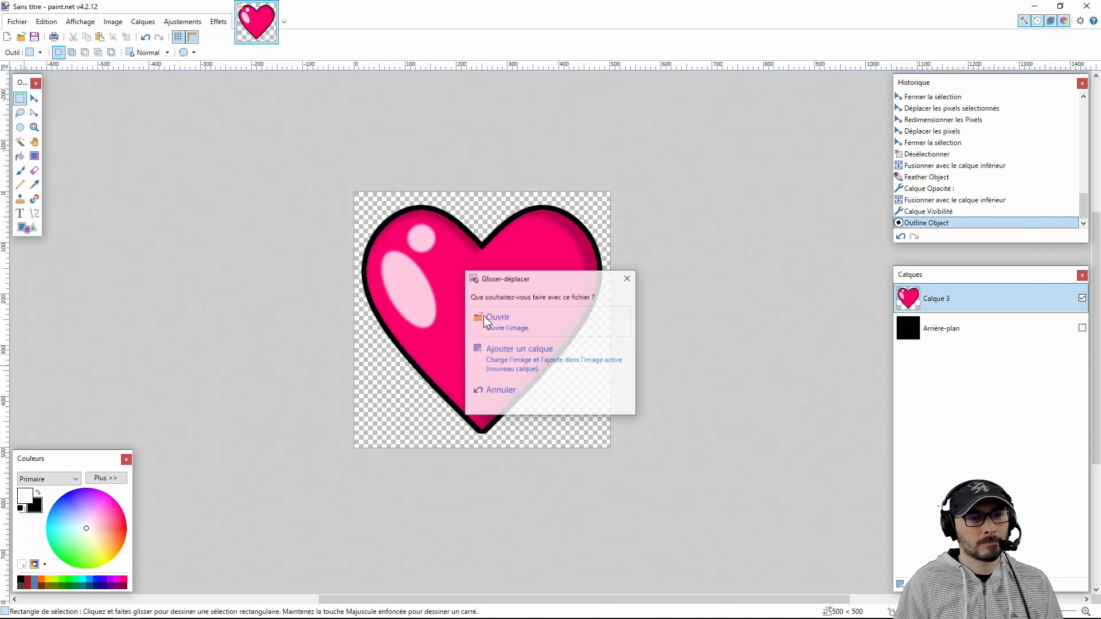
key(ctrl+c)
click(256, 22)
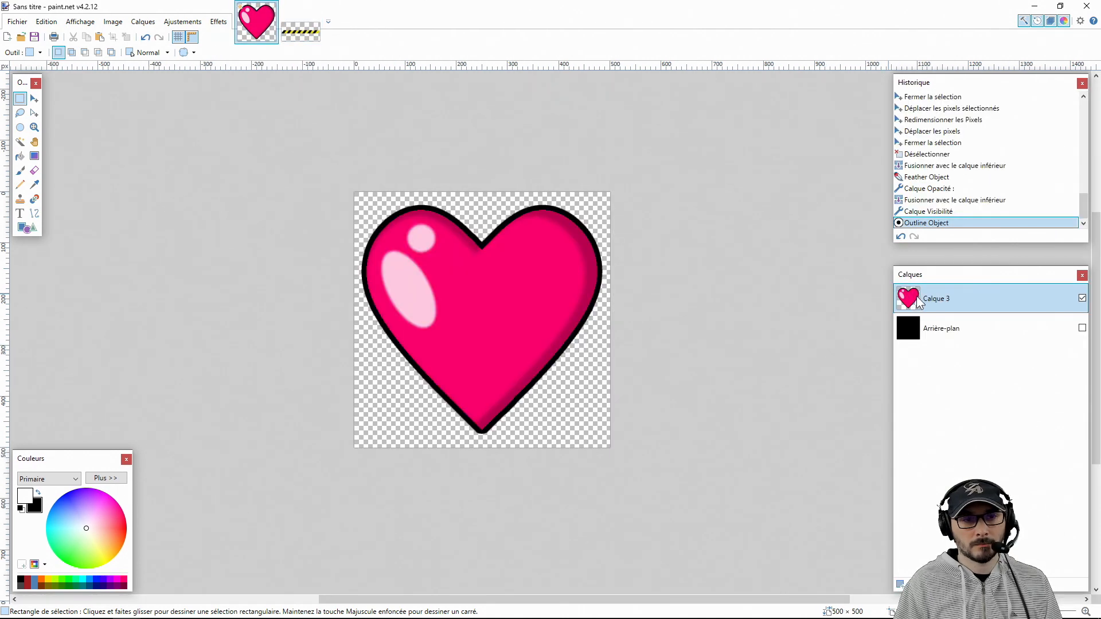
Paste the warning tape on a new layer and place it diagonally across the heart, rising to the right
key(ctrl+shift+n)
key(ctrl+v)
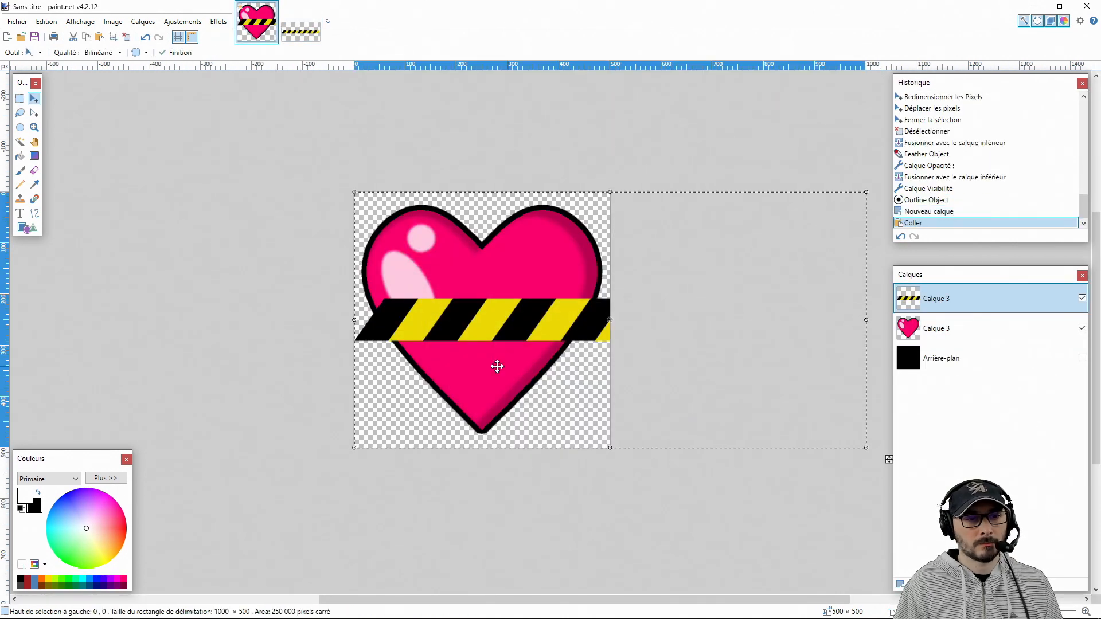
drag(497, 364, 834, 348)
drag(535, 388, 528, 361)
Paste a second warning tape on another new layer and place it almost horizontally across the middle of the heart
key(ctrl+shift+n)
key(ctrl+v)
click(558, 386)
drag(843, 440, 843, 434)
drag(567, 395, 558, 409)
Deselect the tape, and add a thin black outline to both tape strips with Outline Object
key(s)
key(ctrl+d)
click(219, 21)
mouse_move(239, 135)
click(381, 235)
drag(242, 214, 179, 213)
drag(231, 241, 237, 243)
key(Return)
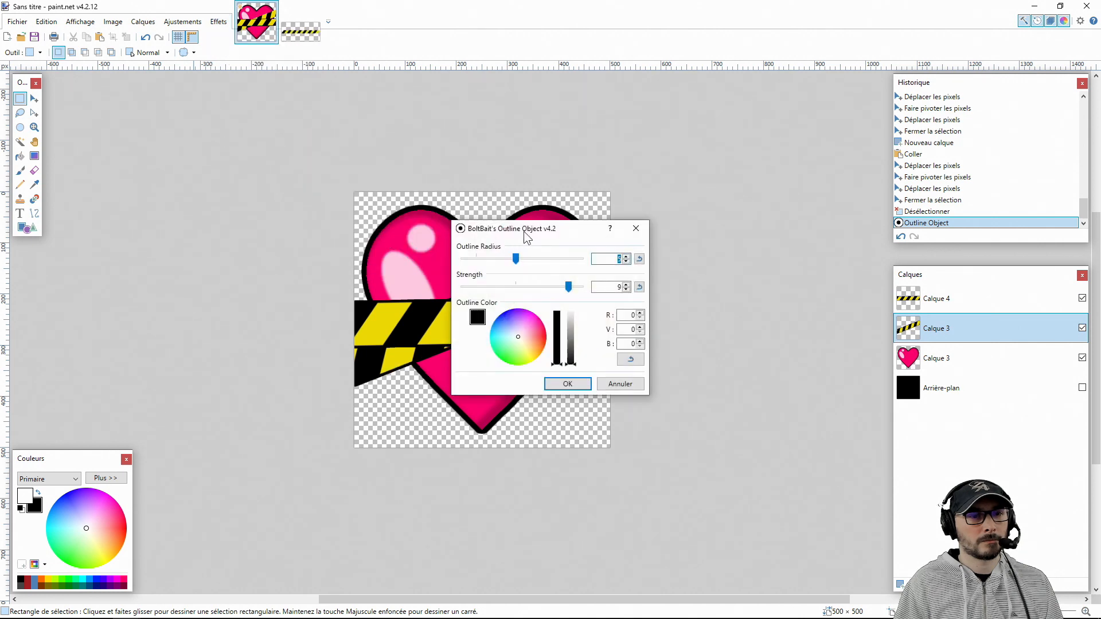
Merge both tape layers down into the heart layer, and delete the hidden Arrière-plan layer
key(ctrl+m)
key(ctrl+m)
click(979, 332)
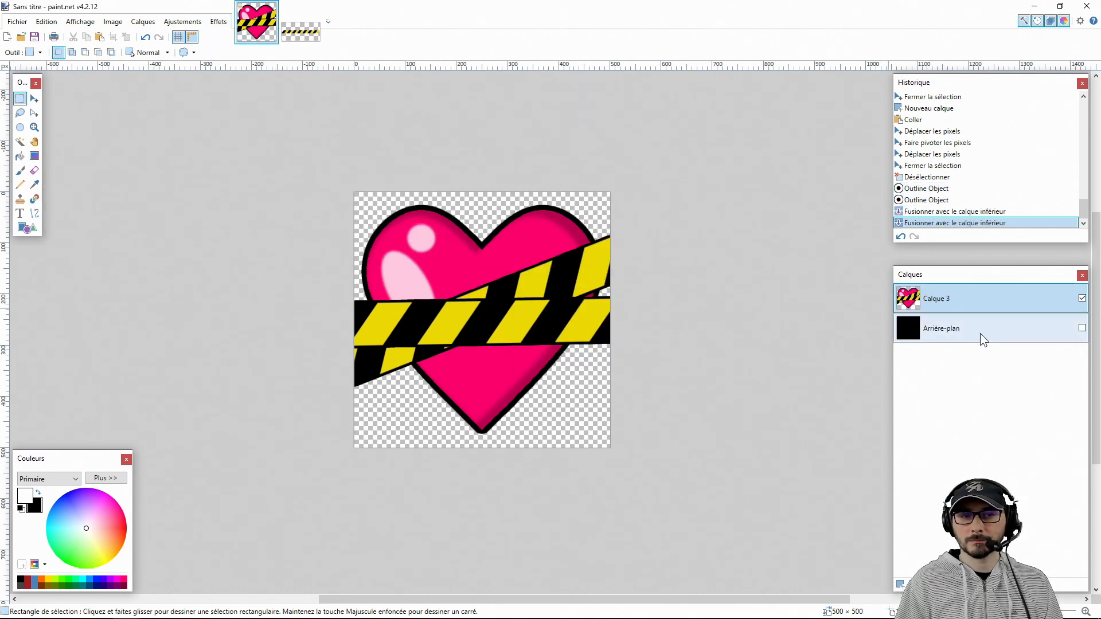
key(ctrl+shift+Delete)
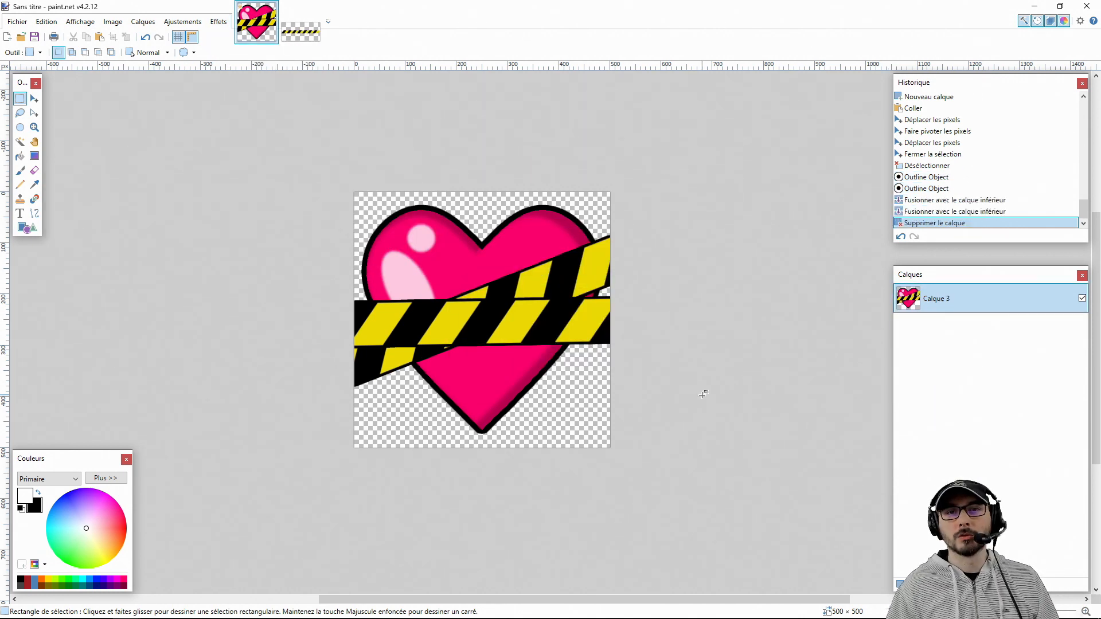